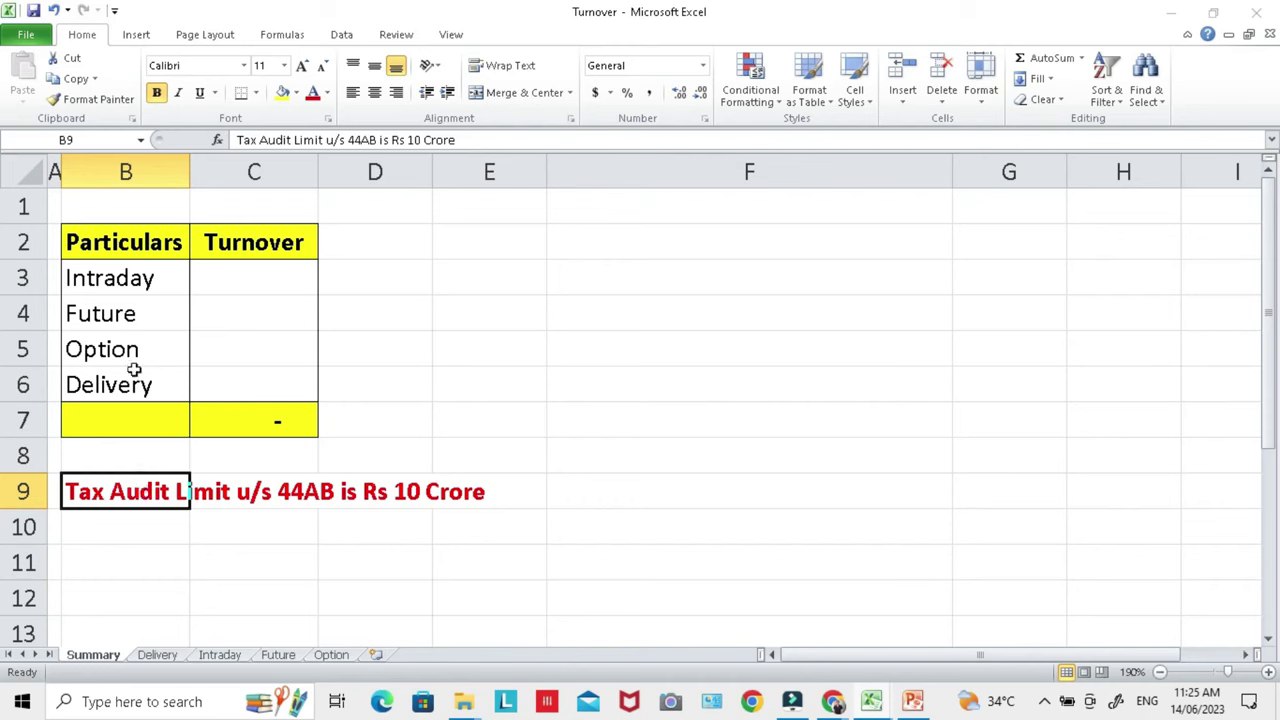
# Review the Intraday, Future, Option and Delivery categories in the Summary sheet's turnover table
pyautogui.click(125, 250)
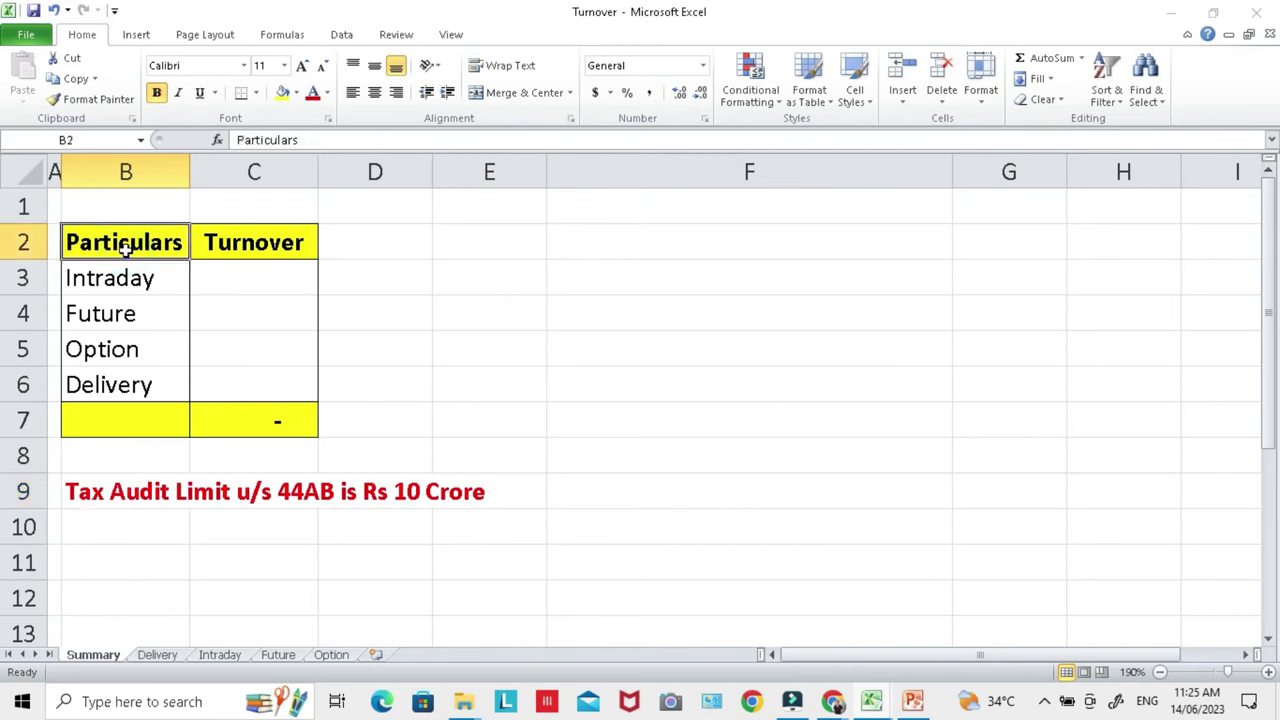
pyautogui.click(143, 279)
pyautogui.click(148, 310)
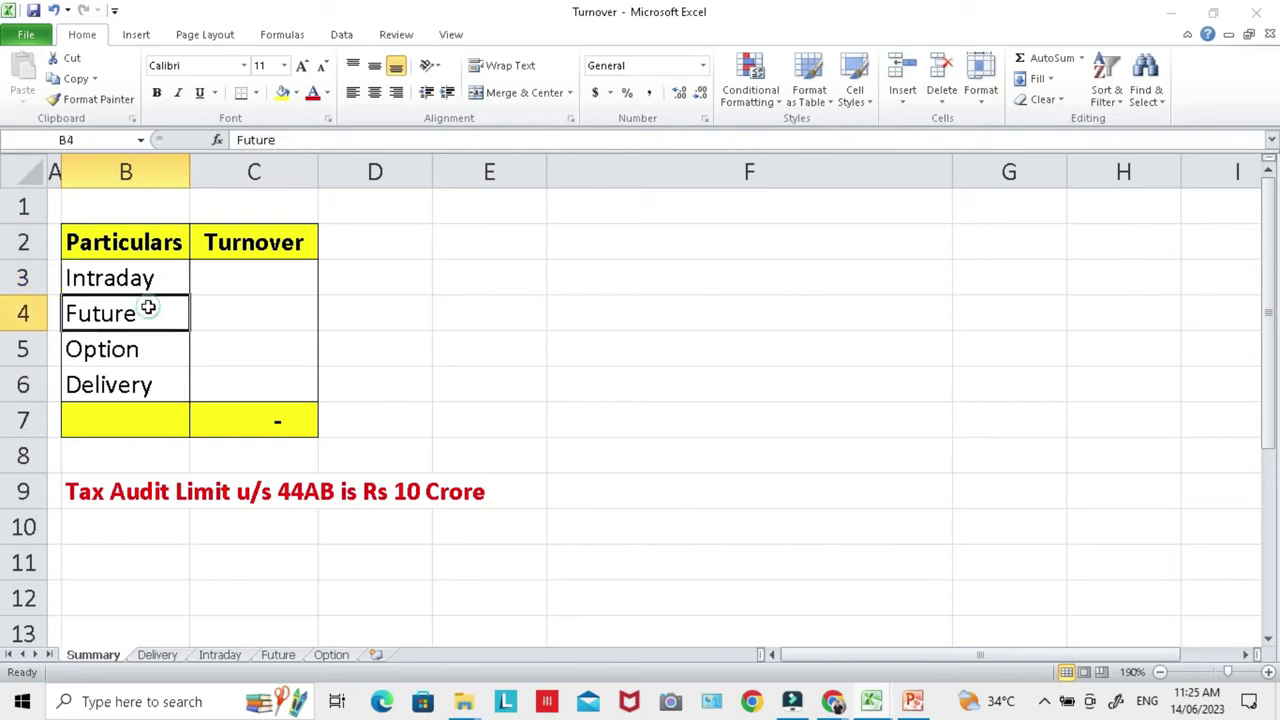
pyautogui.click(150, 349)
pyautogui.click(152, 384)
pyautogui.click(159, 412)
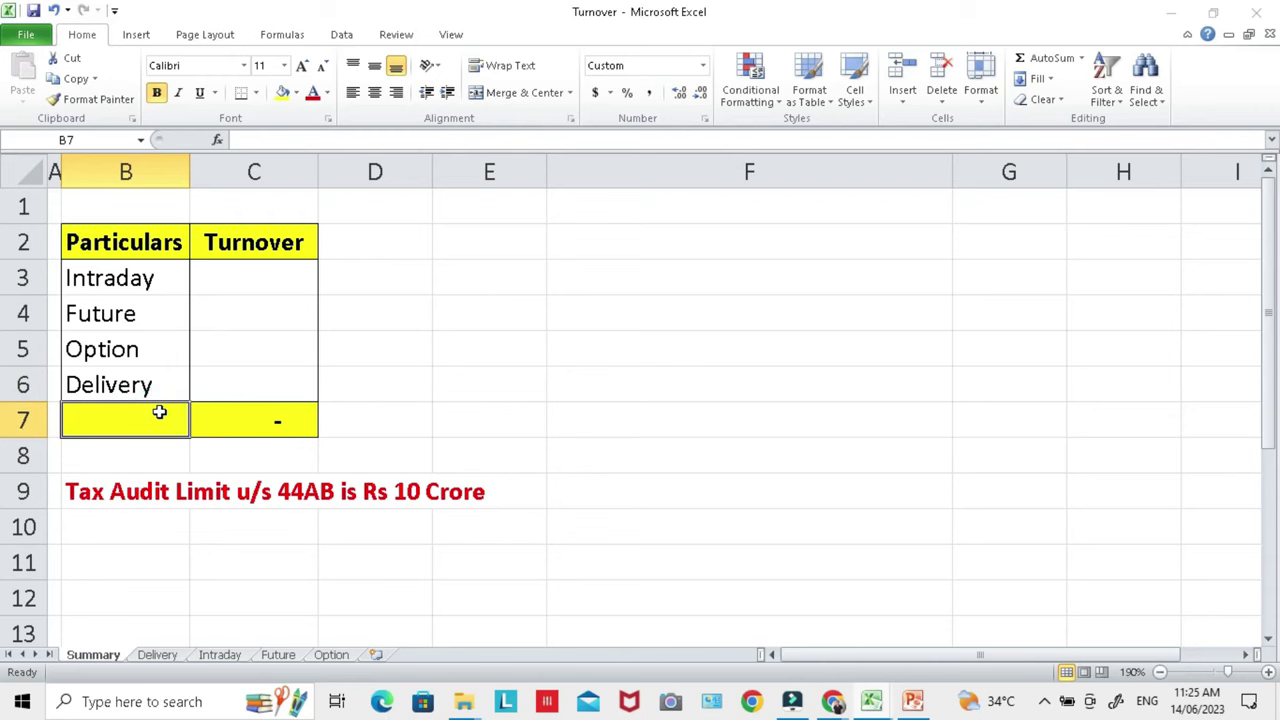
# Examine the Sold Value (Turnover) column and its total on the Delivery sheet
pyautogui.click(158, 655)
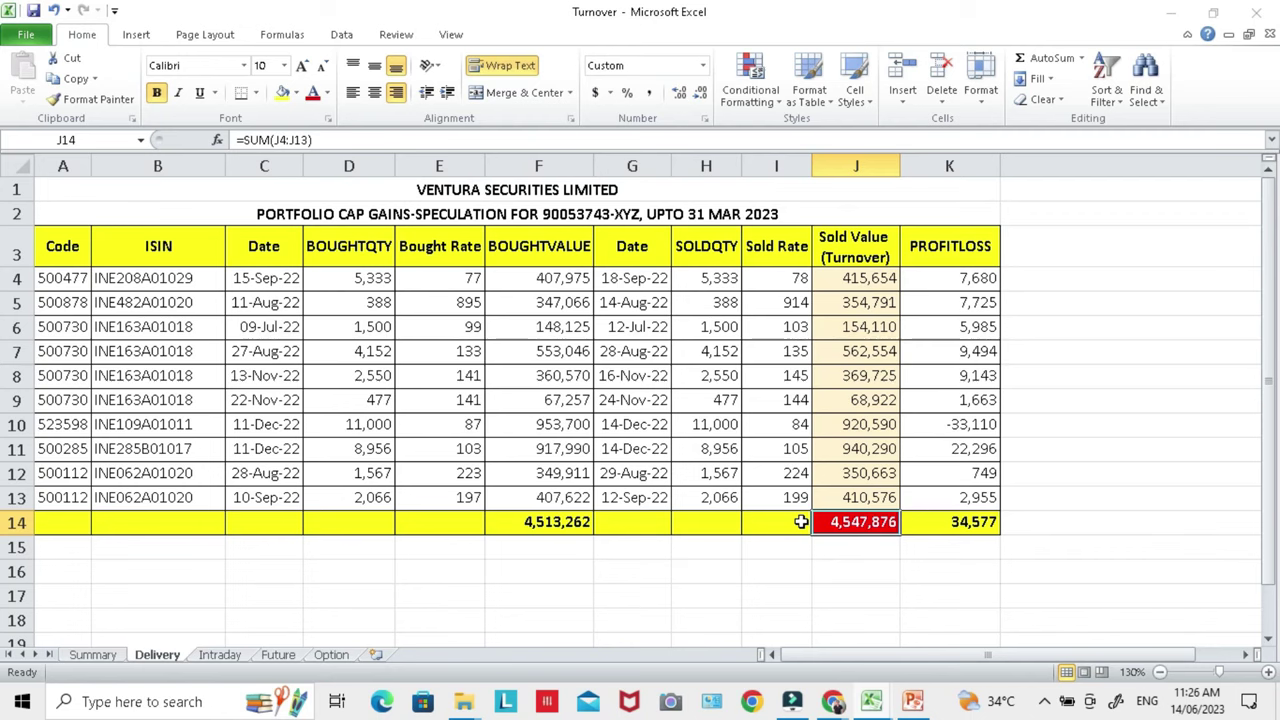
pyautogui.click(855, 248)
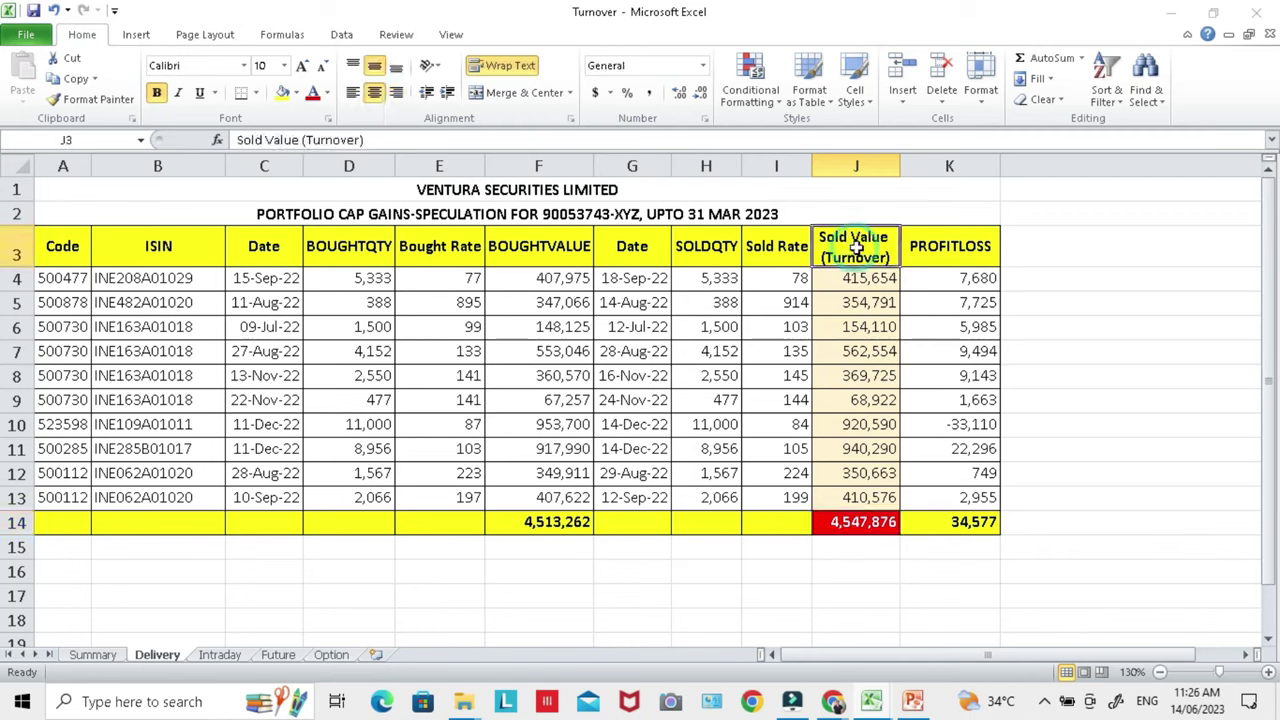
pyautogui.click(864, 514)
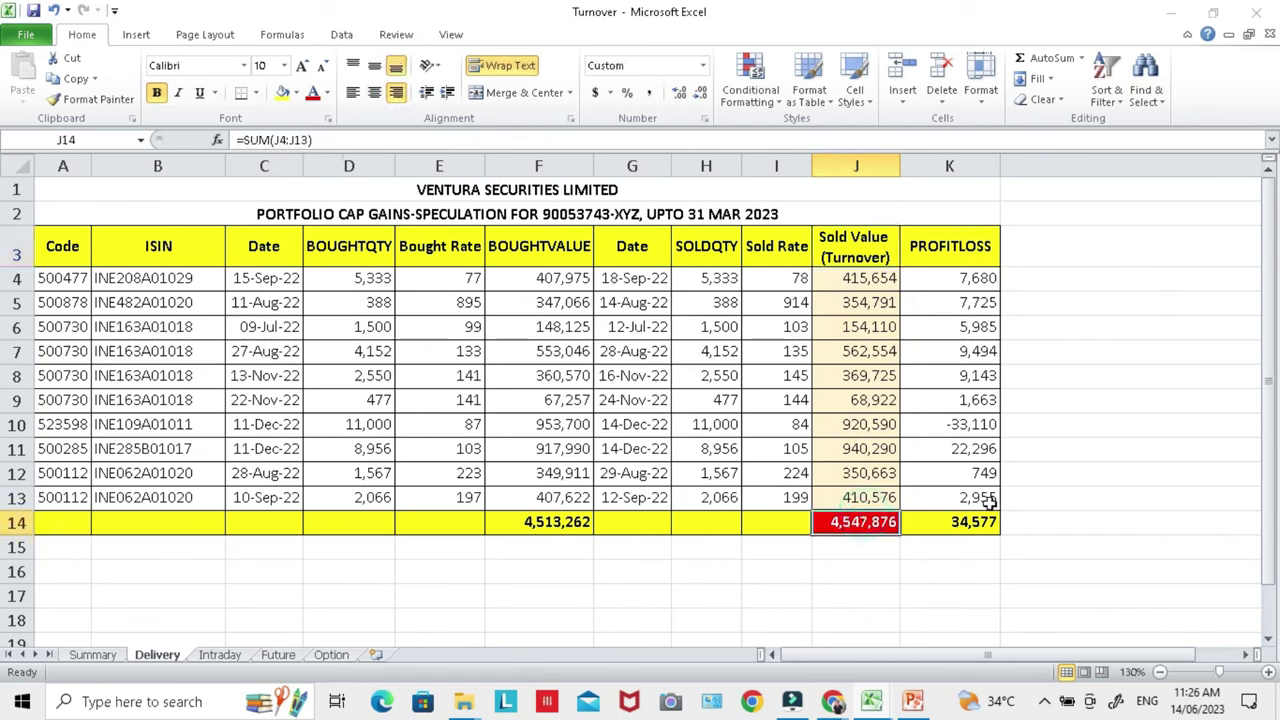
pyautogui.click(849, 235)
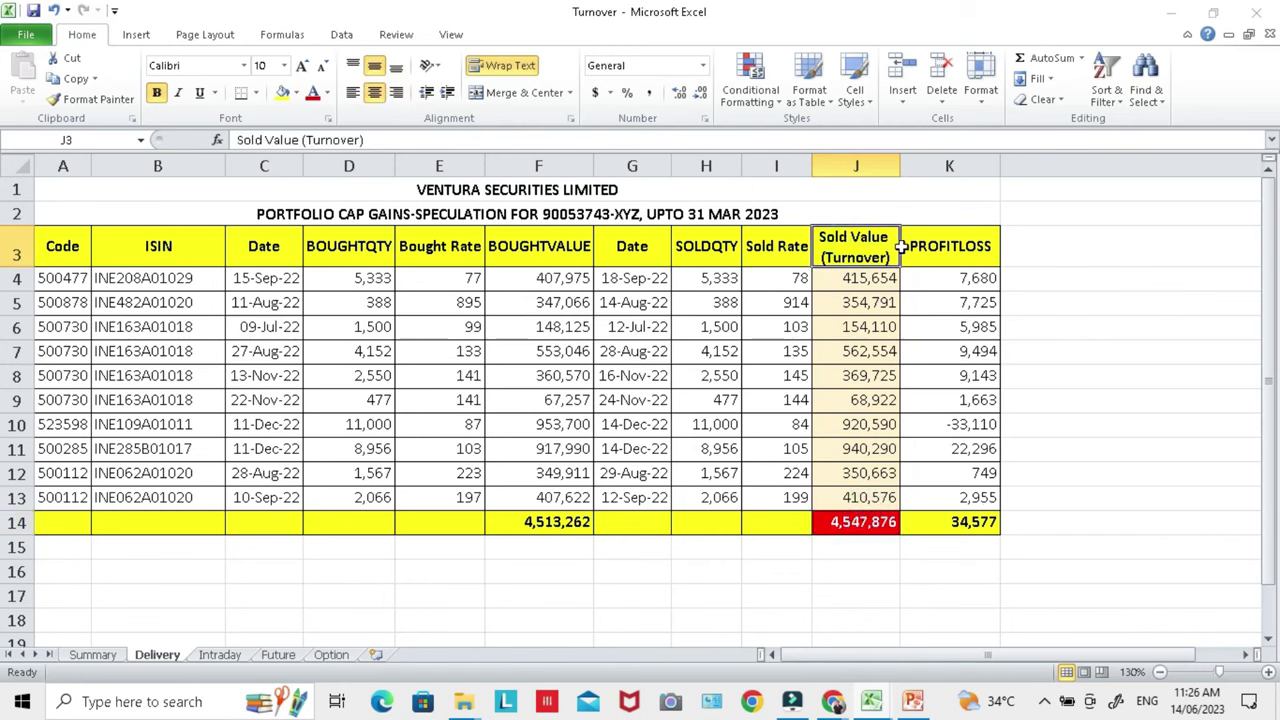
pyautogui.press('Down')
pyautogui.press('Down')
pyautogui.press('Down')
pyautogui.press('Down')
pyautogui.press('Down')
pyautogui.press('Down')
pyautogui.press('Down')
pyautogui.press('Down')
pyautogui.press('Down')
pyautogui.press('Down')
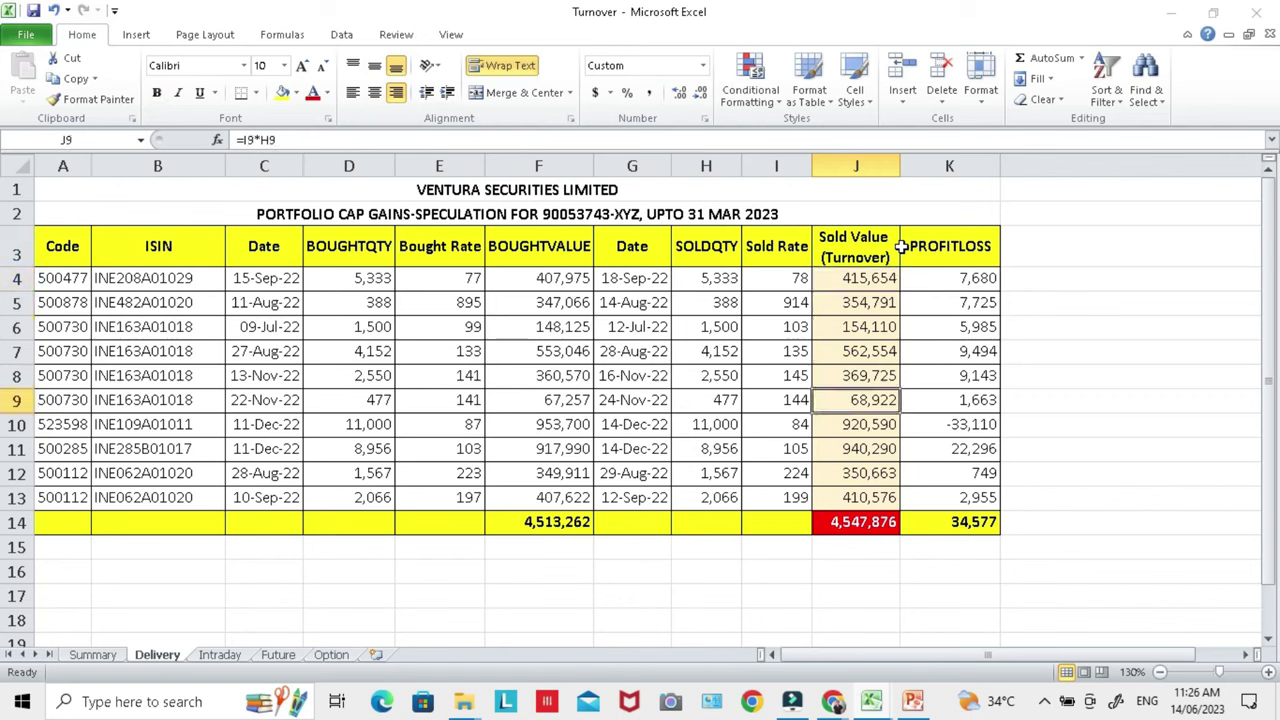
pyautogui.press('Down')
# Examine the first delivery trade's sold quantity, sold rate and sold value formula, and follow the turnover column down to its total
pyautogui.press('Up')
pyautogui.press('Up')
pyautogui.press('Up')
pyautogui.press('Up')
pyautogui.press('Up')
pyautogui.press('Up')
pyautogui.press('Up')
pyautogui.press('Up')
pyautogui.press('Up')
pyautogui.press('Up')
pyautogui.press('Left')
pyautogui.press('Left')
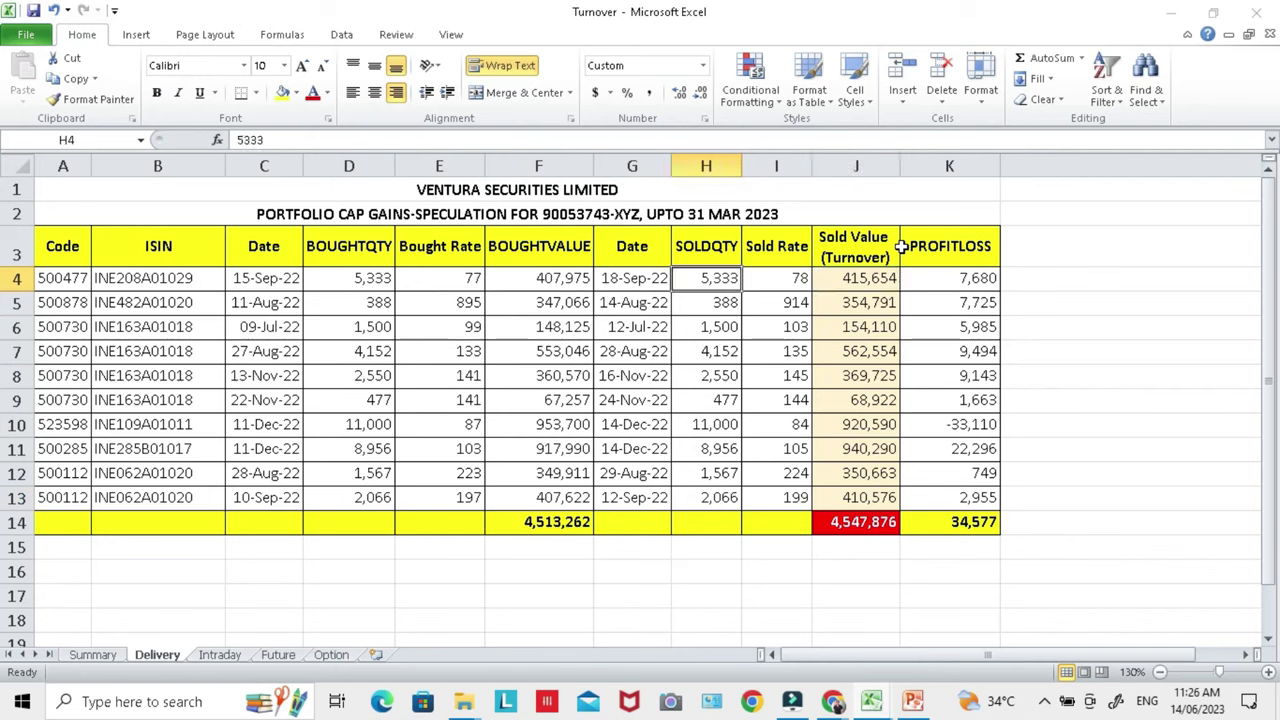
pyautogui.press('Right')
pyautogui.press('Right')
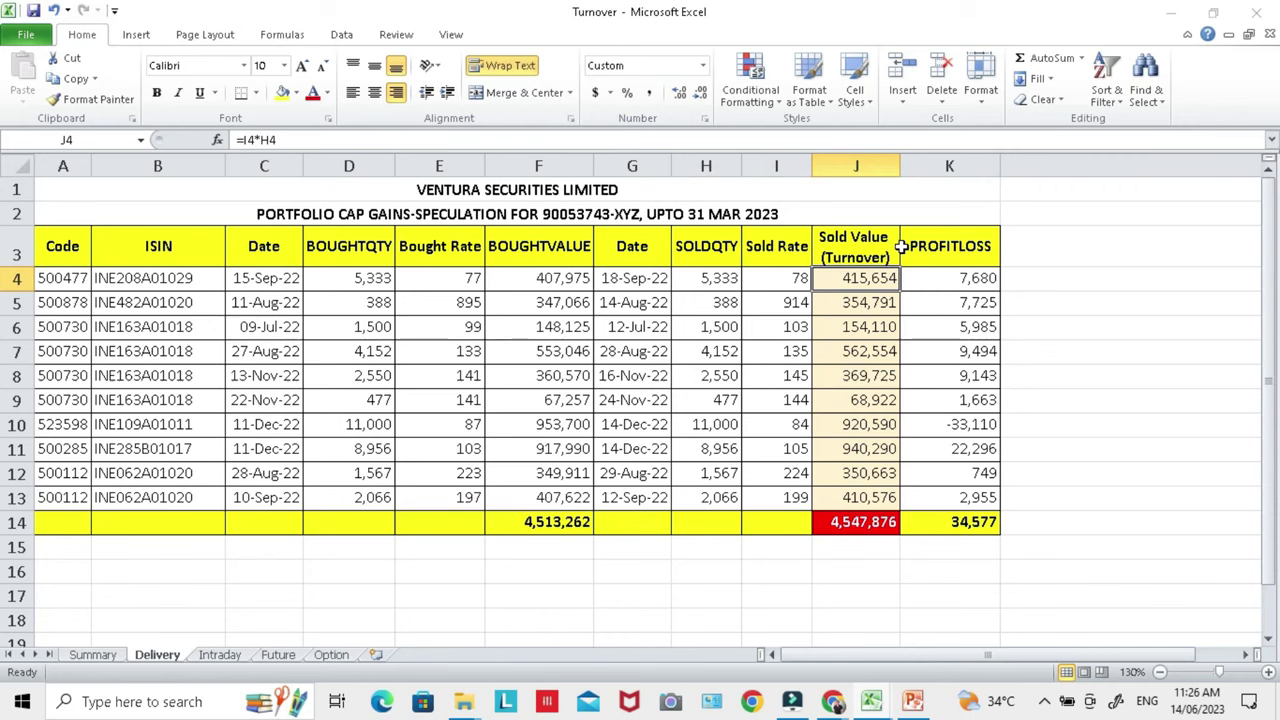
pyautogui.press('Left')
pyautogui.press('Left')
pyautogui.hotkey('shift', 'Right')
pyautogui.press('Right')
pyautogui.press('Right')
pyautogui.press('Down')
pyautogui.press('Down')
pyautogui.press('Down')
pyautogui.press('Down')
pyautogui.press('Down')
pyautogui.press('Down')
pyautogui.press('Down')
pyautogui.press('Down')
pyautogui.press('Down')
pyautogui.press('Down')
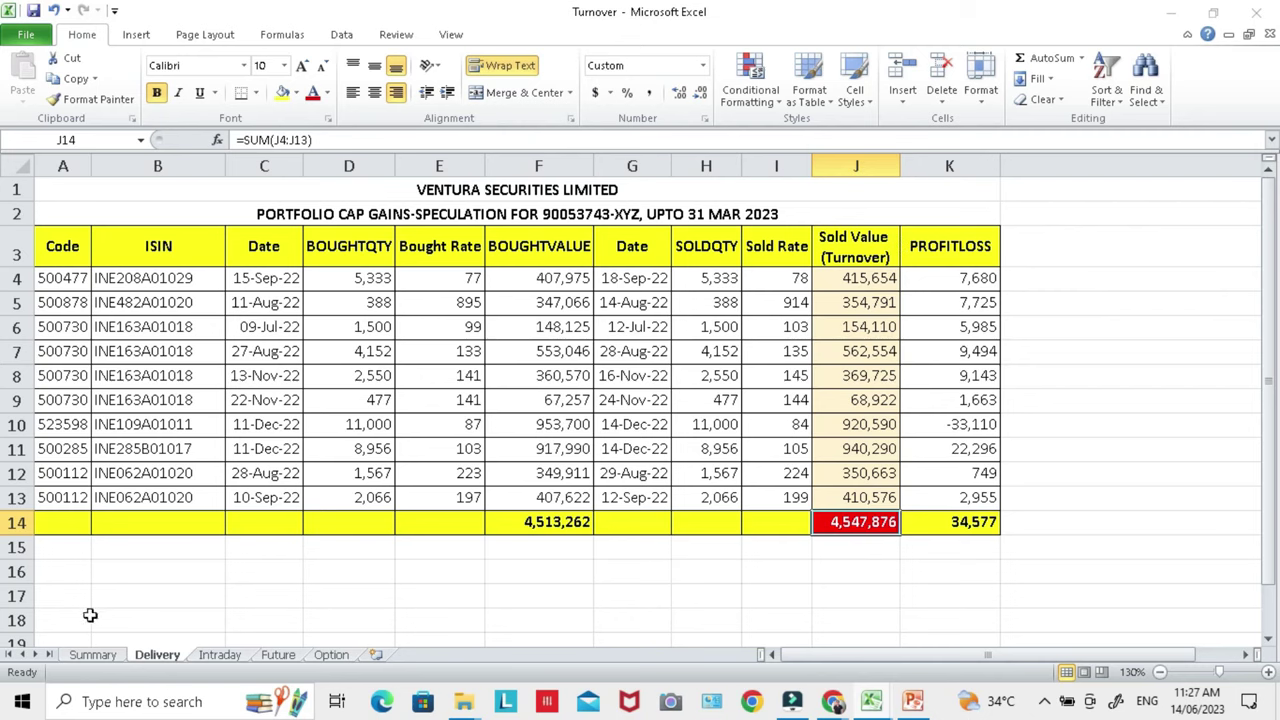
# Link the Delivery turnover in Summary cell C6 to the sold value total with =Delivery!J14
pyautogui.click(106, 656)
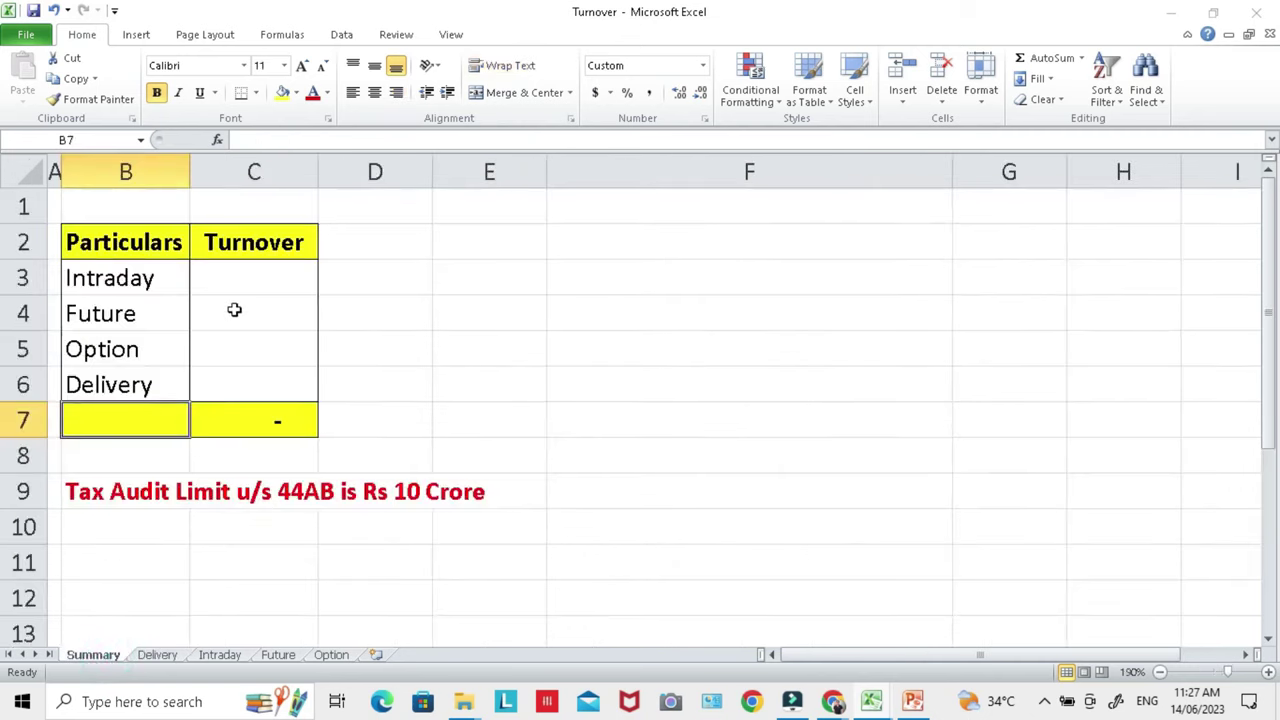
pyautogui.click(257, 378)
pyautogui.write('=')
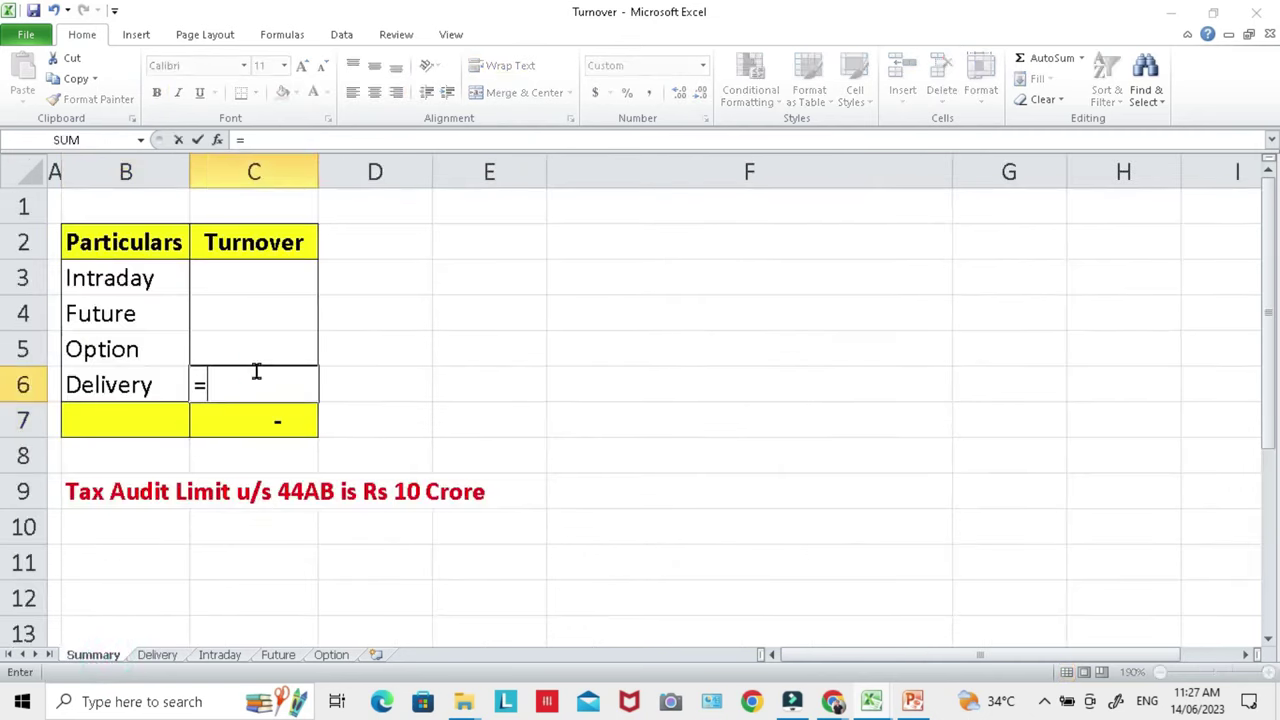
pyautogui.click(160, 656)
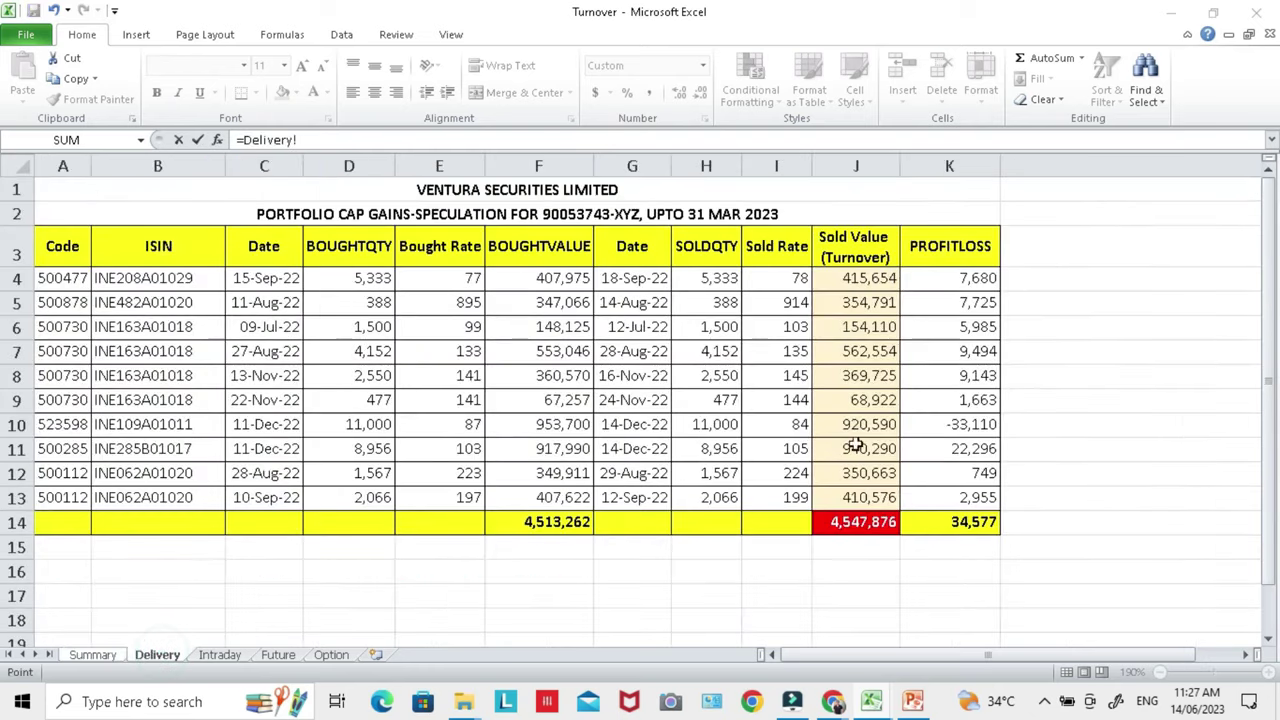
pyautogui.click(867, 515)
pyautogui.press('Return')
pyautogui.press('Up')
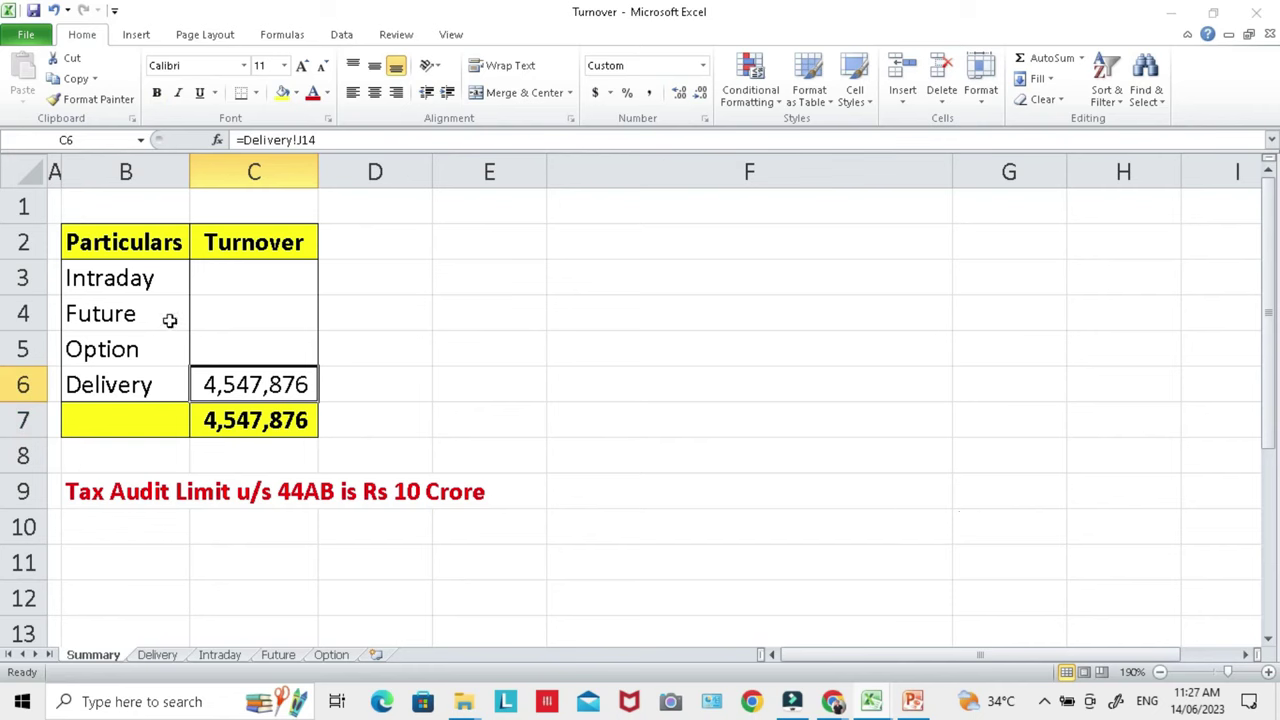
# Examine the Intraday sheet's totals for bought value, sold value and profit/loss
pyautogui.click(155, 252)
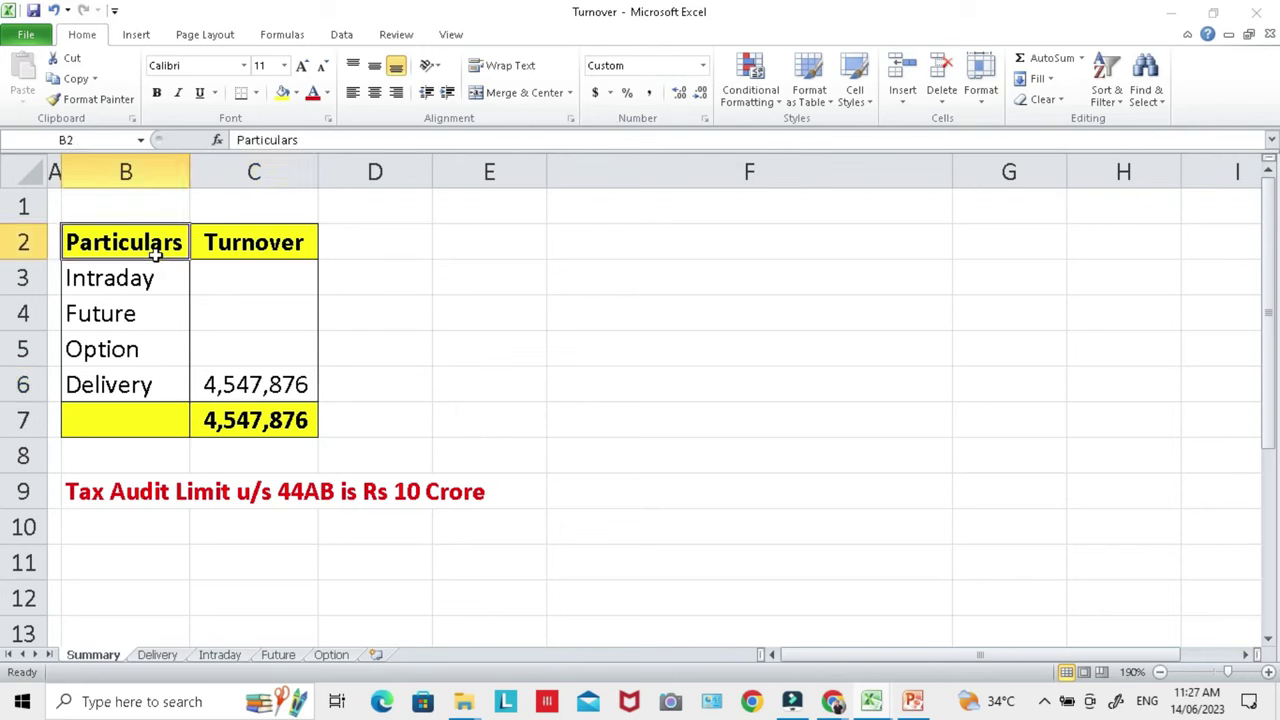
pyautogui.click(219, 655)
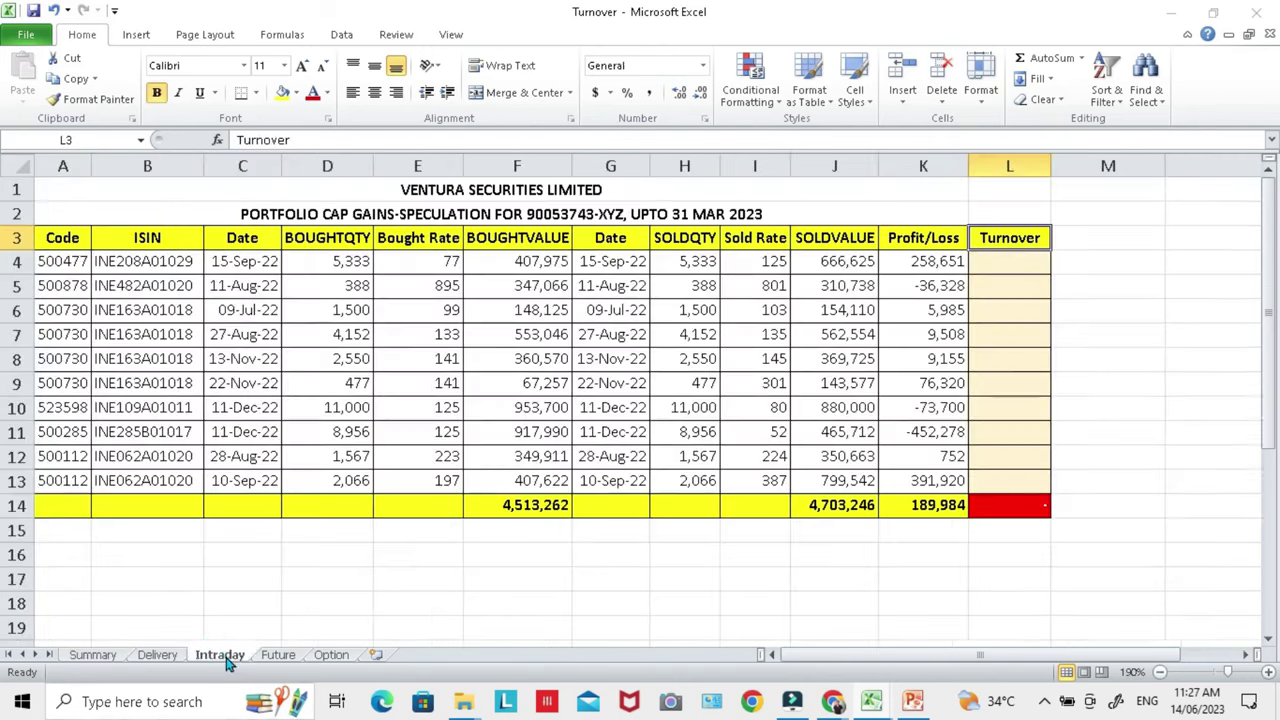
pyautogui.click(553, 506)
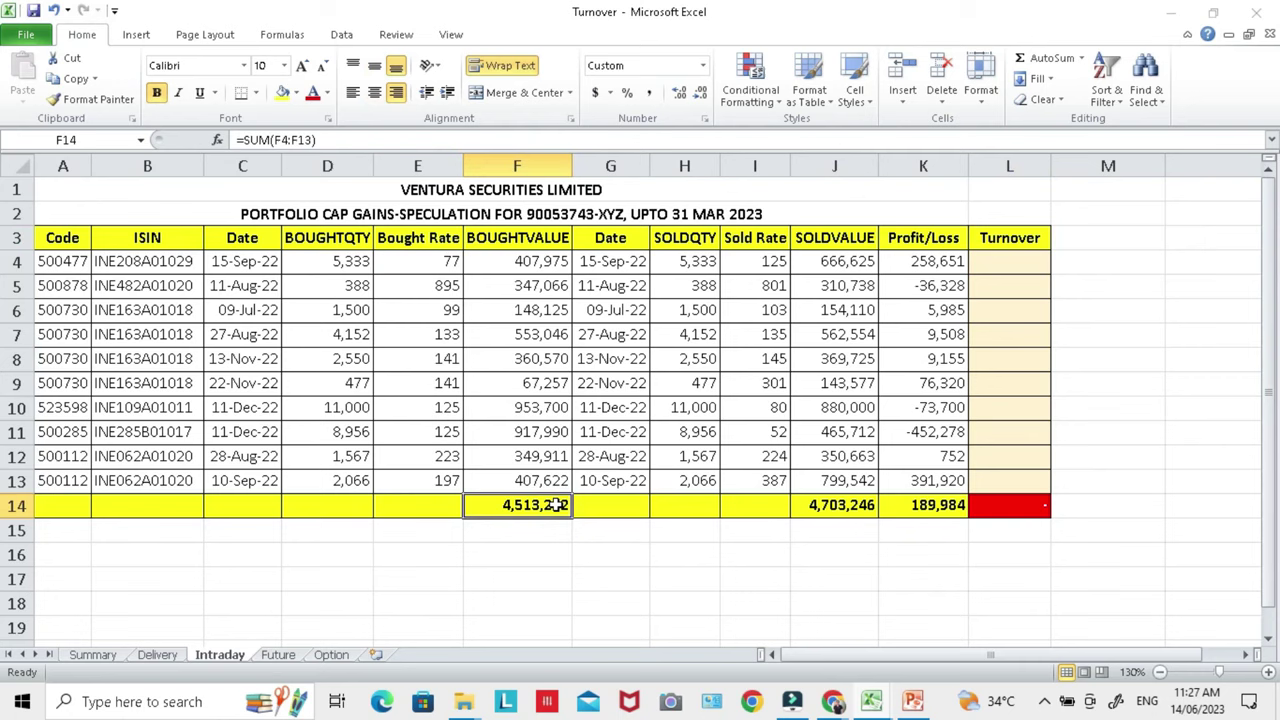
pyautogui.press('Right')
pyautogui.press('Right')
pyautogui.press('Right')
pyautogui.press('Right')
pyautogui.press('Right')
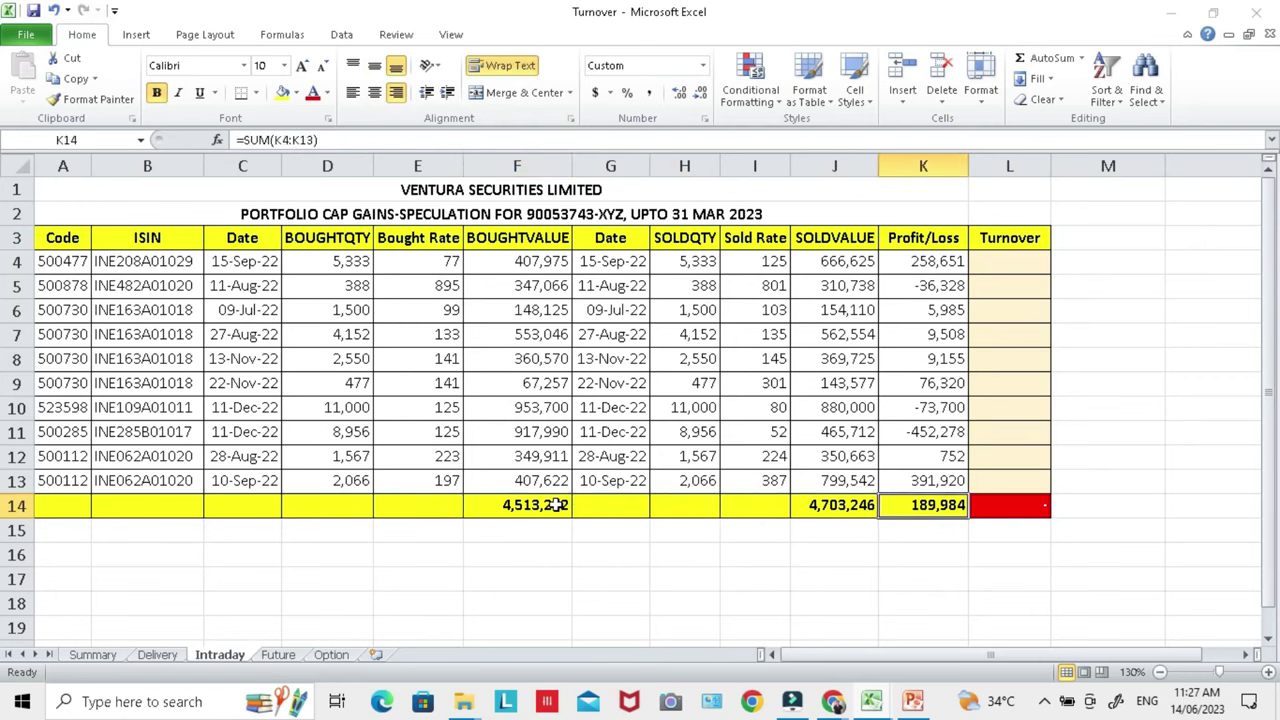
pyautogui.press('Left')
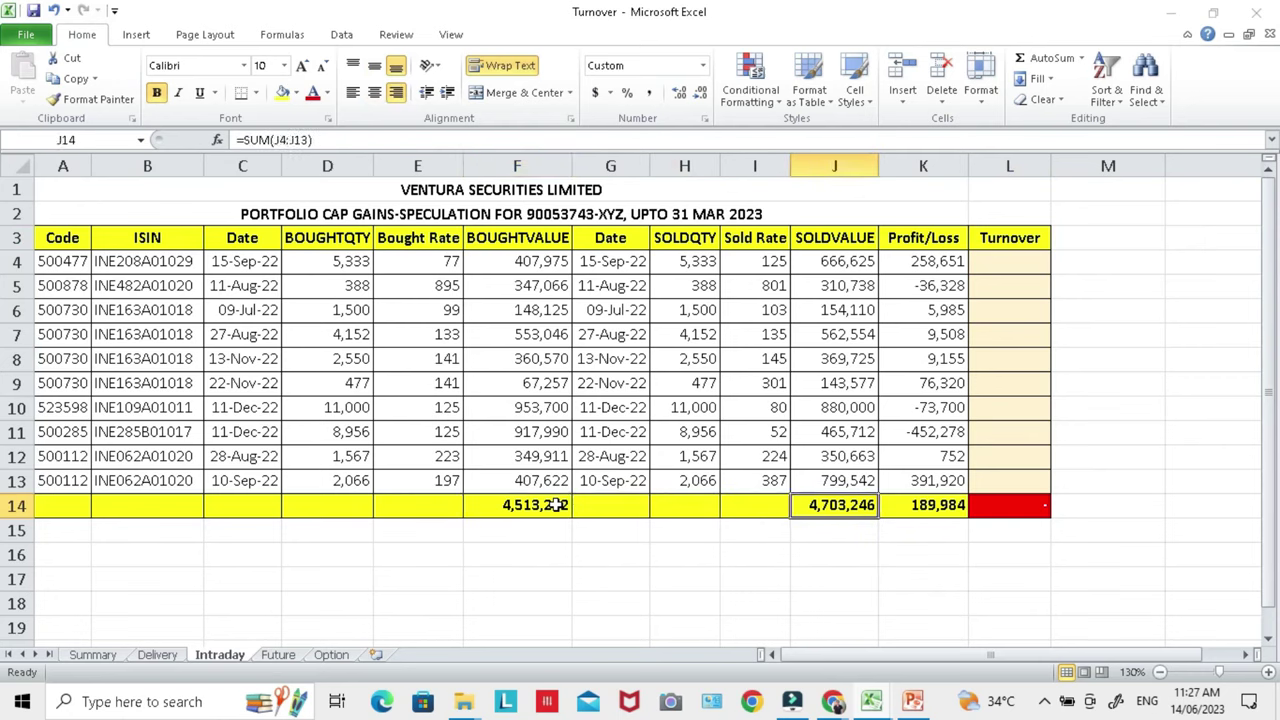
# Examine the individual sold values in J4:J13 that make up the Intraday sold value total
pyautogui.hotkey('shift', 'Up')
pyautogui.hotkey('shift', 'Up')
pyautogui.hotkey('shift', 'Up')
pyautogui.hotkey('shift', 'Down')
pyautogui.hotkey('shift', 'Down')
pyautogui.hotkey('shift', 'Down')
pyautogui.hotkey('shift', 'Up')
pyautogui.press('Up')
pyautogui.hotkey('shift', 'Up')
pyautogui.hotkey('shift', 'Up')
pyautogui.hotkey('shift', 'Up')
pyautogui.hotkey('shift', 'Up')
pyautogui.hotkey('shift', 'Up')
pyautogui.hotkey('shift', 'Up')
pyautogui.hotkey('shift', 'Up')
pyautogui.hotkey('shift', 'Up')
pyautogui.hotkey('shift', 'Up')
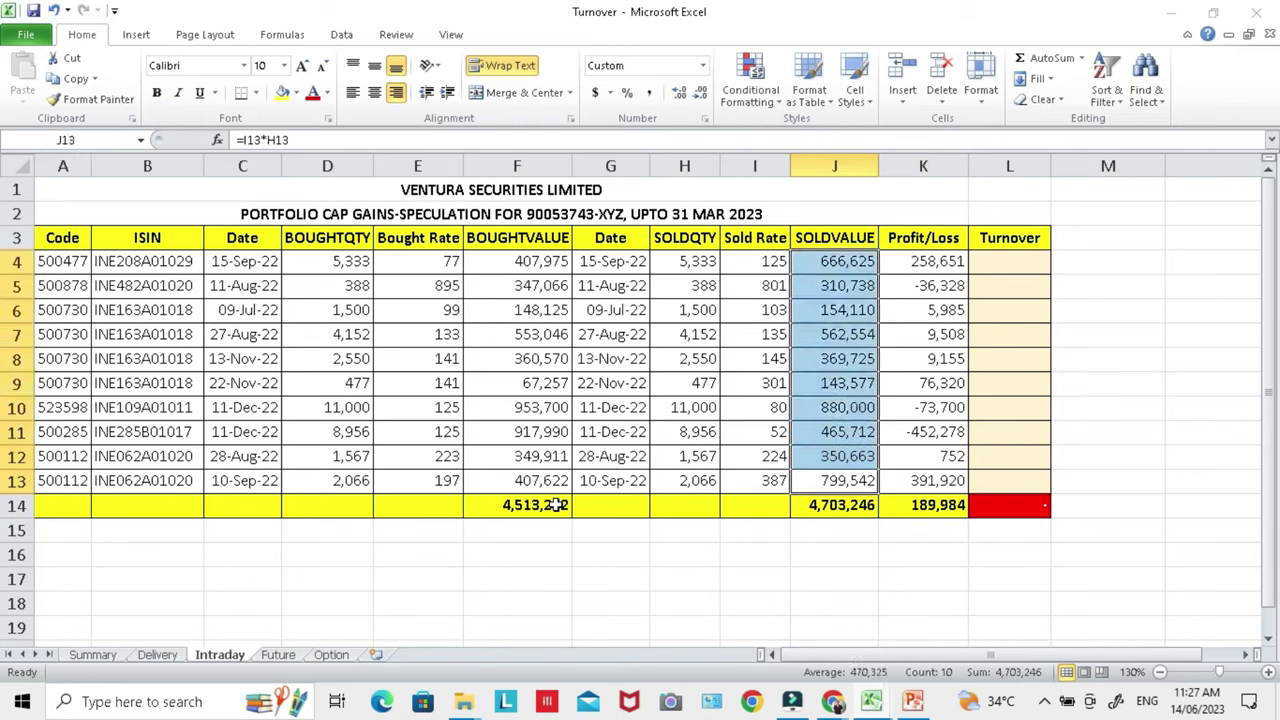
pyautogui.press('Down')
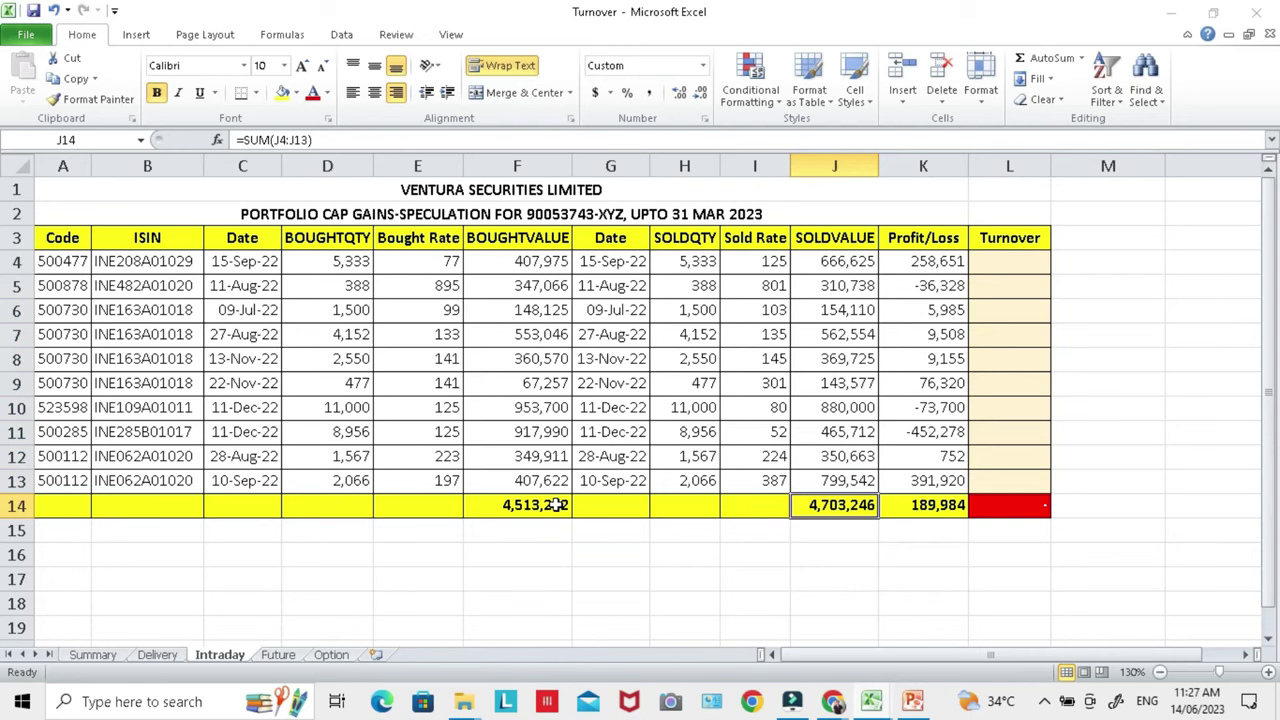
# Compare the first intraday trade's sold value and bought value with its profit/loss formula
pyautogui.press('Up')
pyautogui.press('Up')
pyautogui.press('Up')
pyautogui.press('Up')
pyautogui.press('Up')
pyautogui.press('Up')
pyautogui.press('Up')
pyautogui.press('Up')
pyautogui.press('Up')
pyautogui.press('Up')
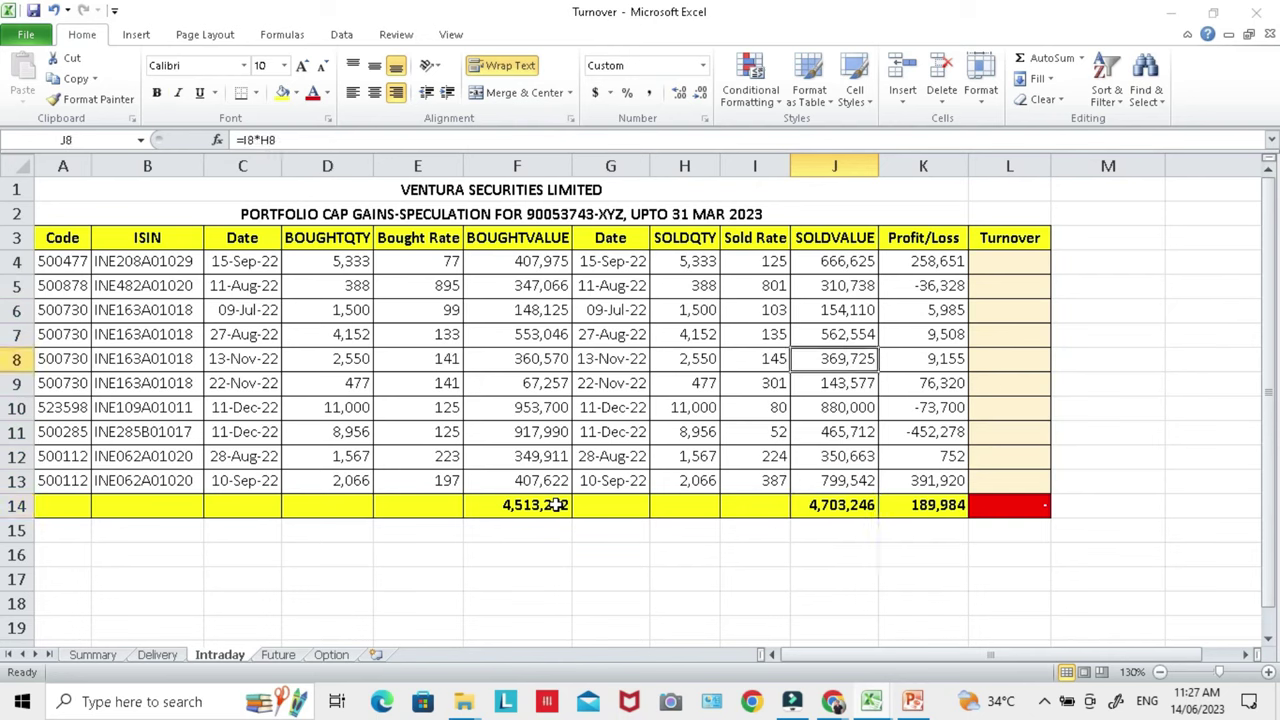
pyautogui.press('Right')
pyautogui.press('Left')
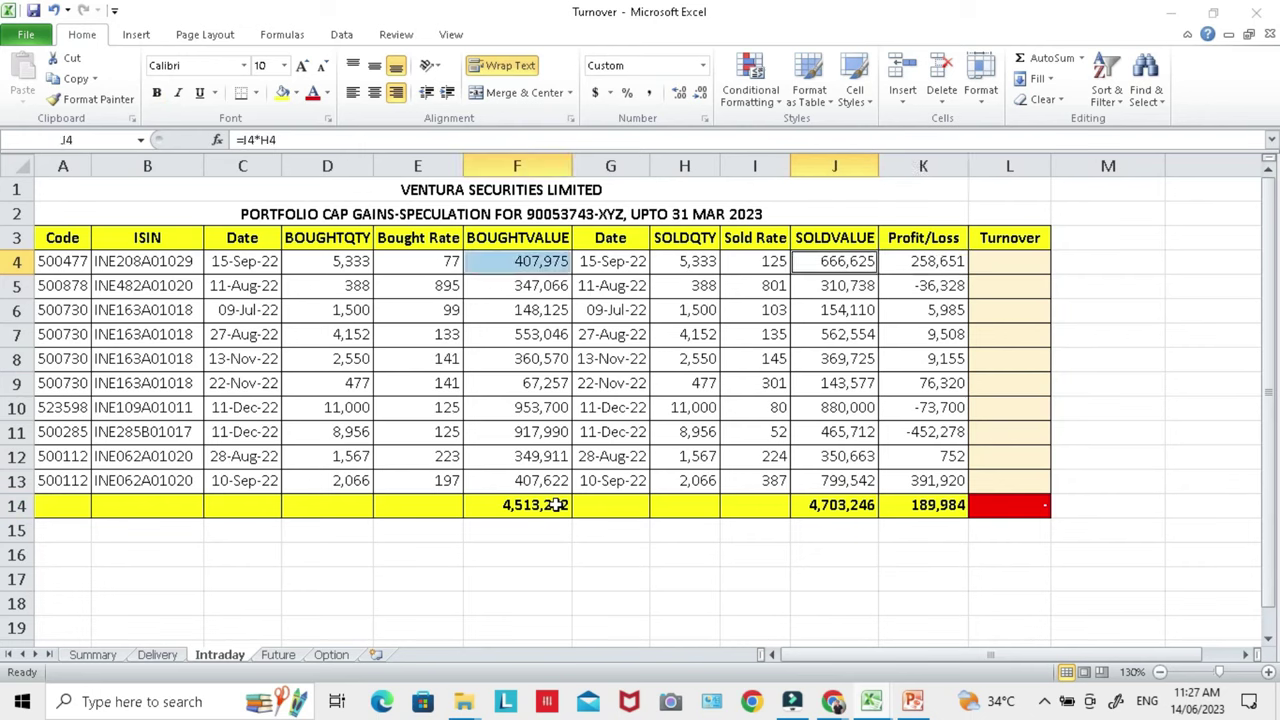
pyautogui.press('Right')
pyautogui.press('Left')
pyautogui.press('Left')
pyautogui.press('Left')
pyautogui.press('Left')
pyautogui.press('Left')
pyautogui.press('Right')
pyautogui.press('Right')
pyautogui.press('Right')
pyautogui.press('Right')
pyautogui.press('Right')
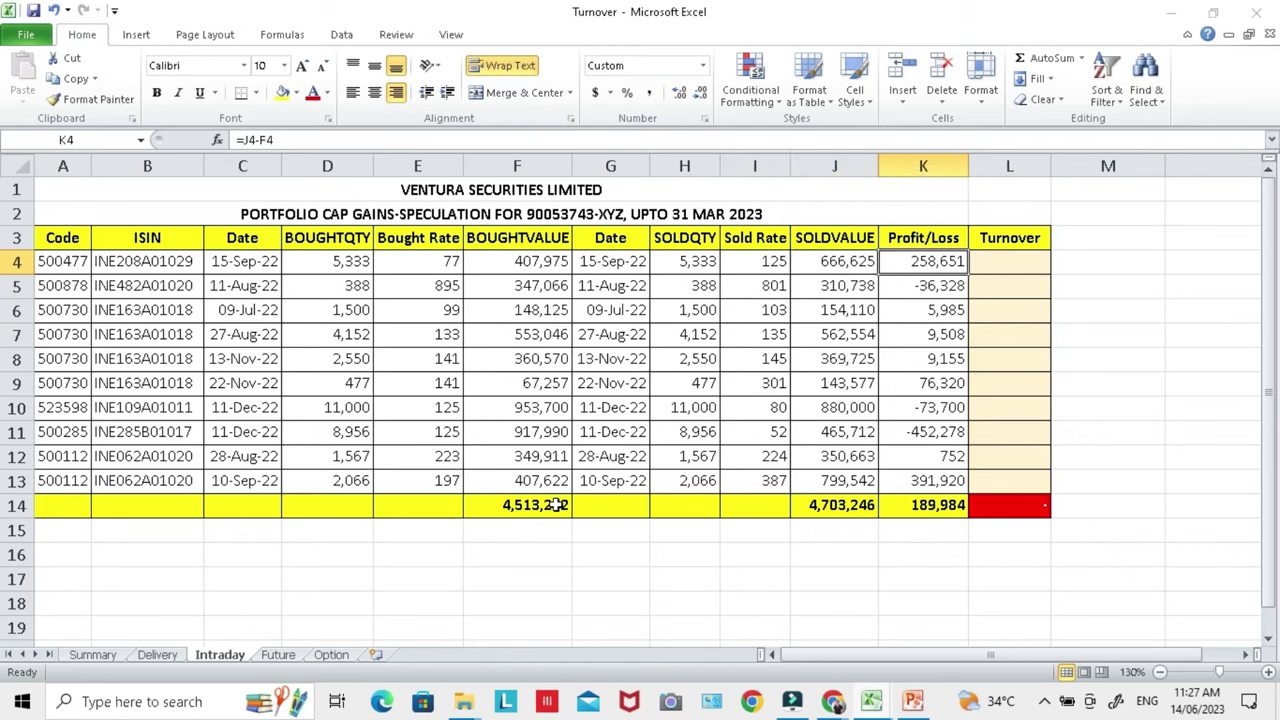
# Review the profit/loss of each intraday trade down to the total in K14
pyautogui.press('Down')
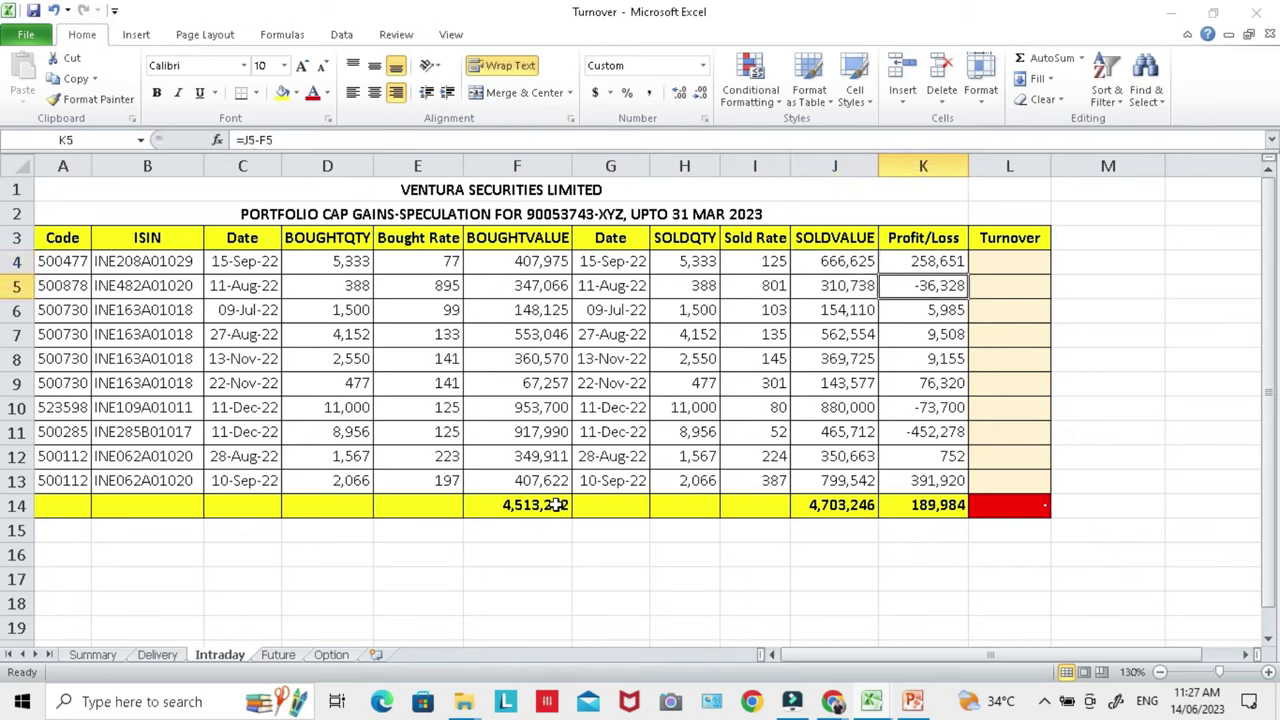
pyautogui.press('Down')
pyautogui.press('Down')
pyautogui.press('Down')
pyautogui.press('Down')
pyautogui.press('Down')
pyautogui.press('Down')
pyautogui.press('Down')
pyautogui.press('Down')
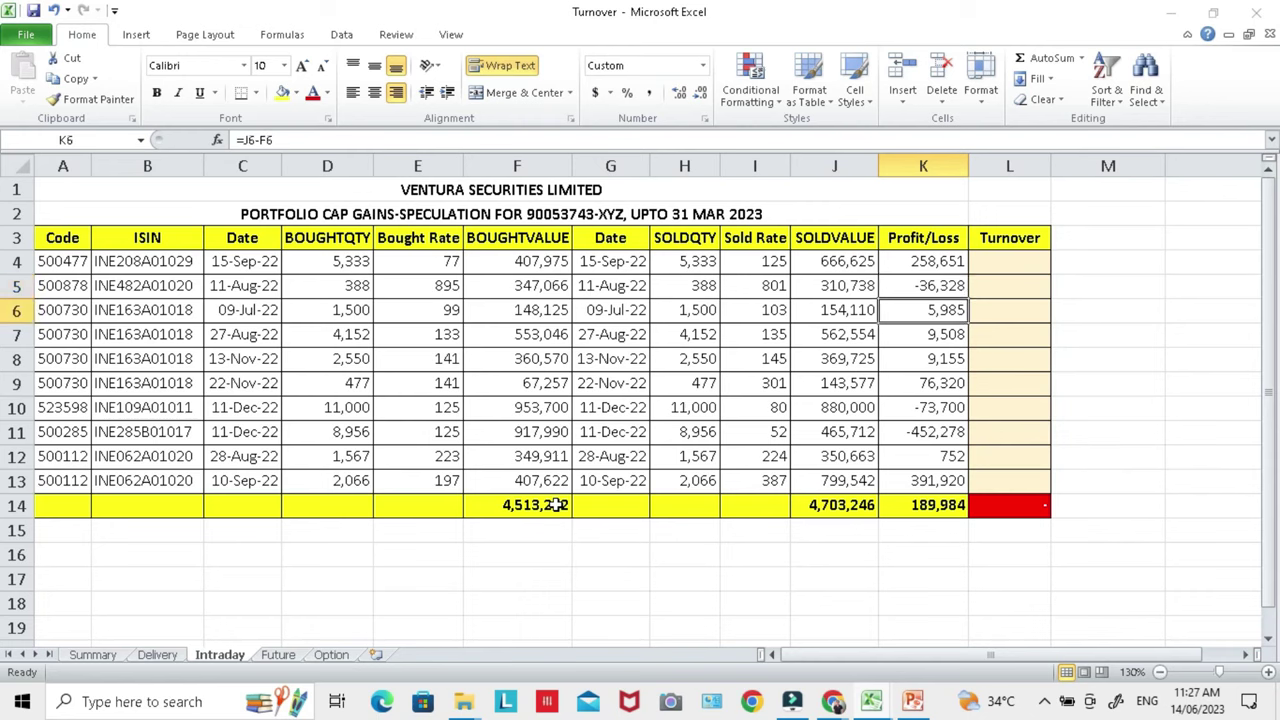
pyautogui.press('Down')
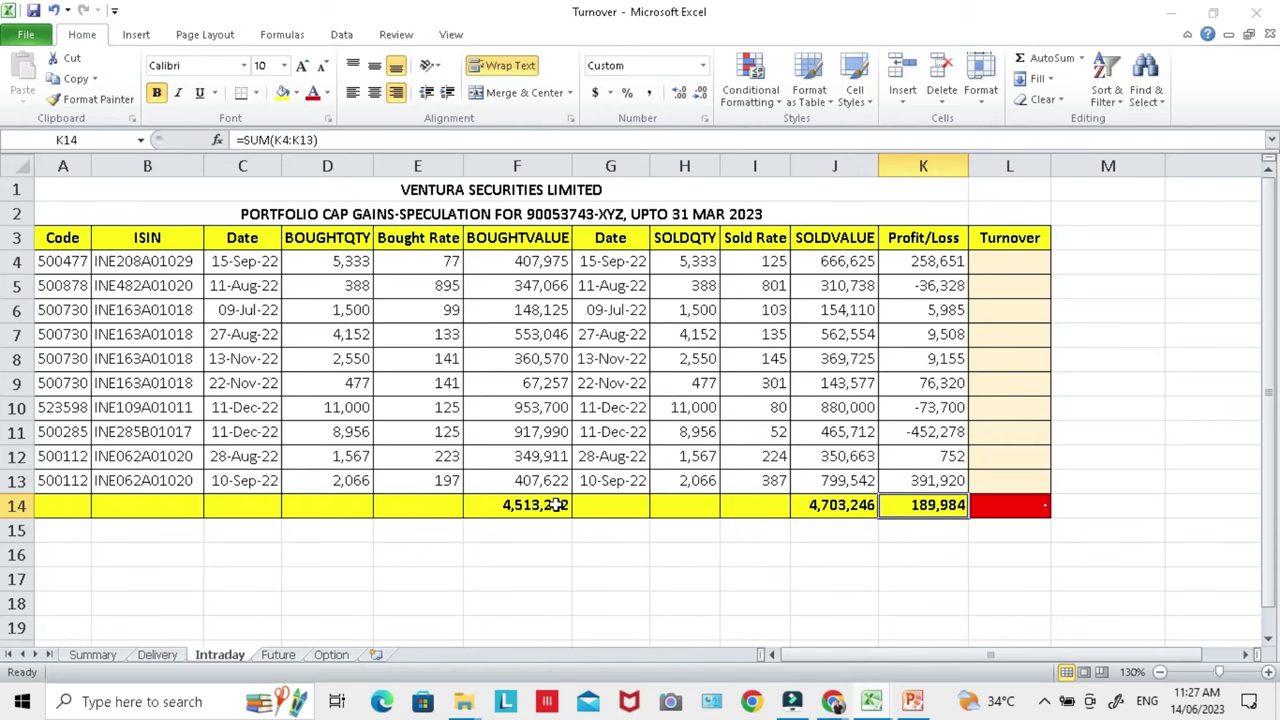
# Calculate the first intraday trade's turnover in L4 as the absolute profit/loss with =ABS(K4)
pyautogui.press('Up')
pyautogui.press('Up')
pyautogui.press('Up')
pyautogui.press('Up')
pyautogui.press('Up')
pyautogui.press('Up')
pyautogui.press('Up')
pyautogui.press('Up')
pyautogui.press('Up')
pyautogui.press('Up')
pyautogui.press('Down')
pyautogui.press('Right')
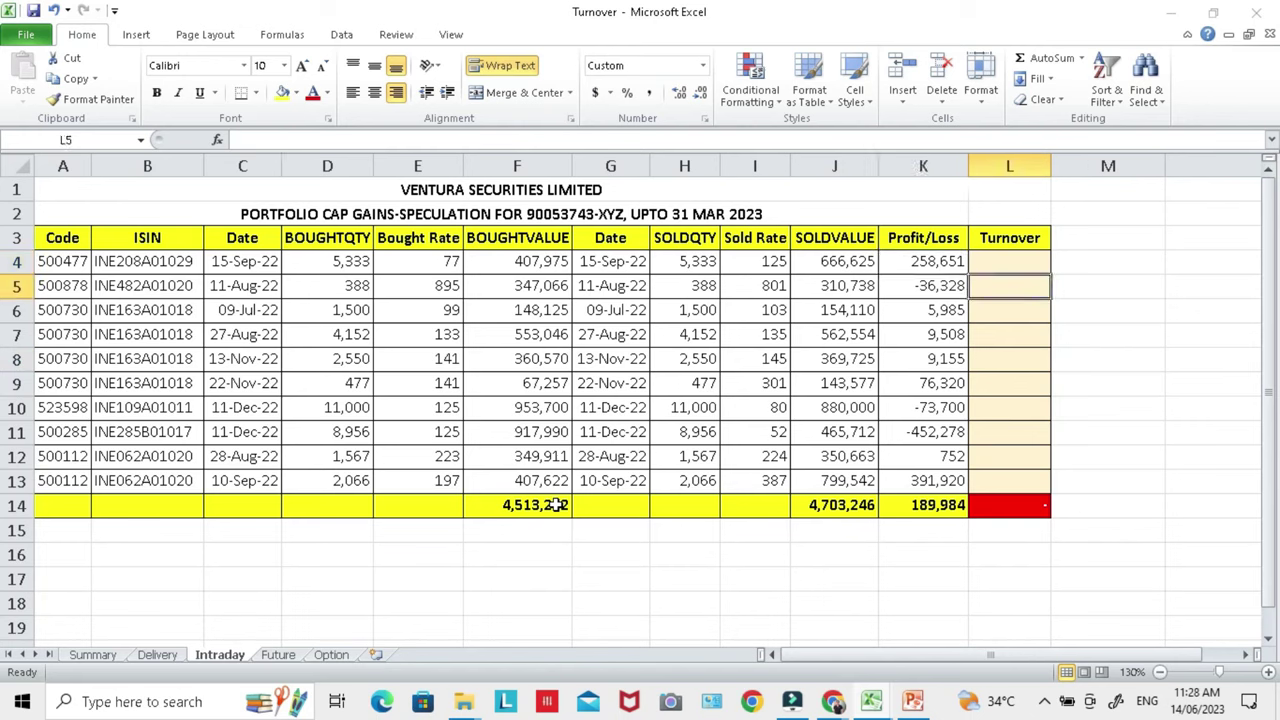
pyautogui.press('Up')
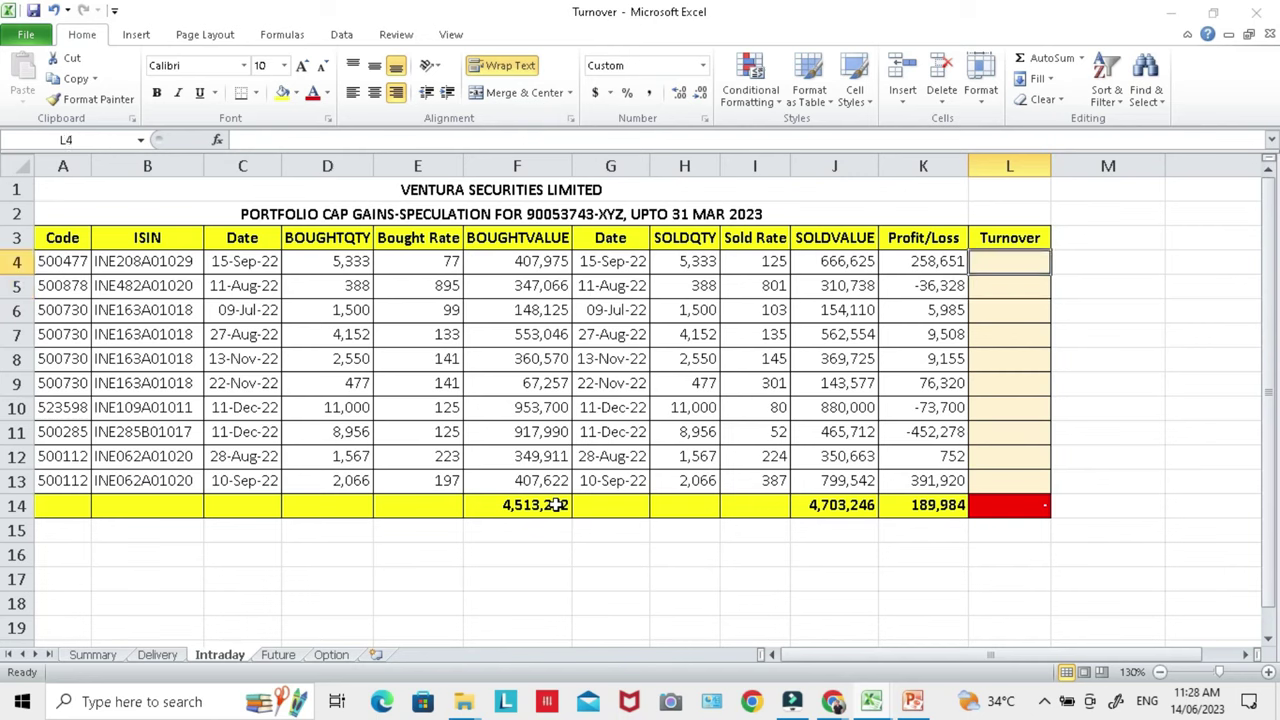
pyautogui.write('=abs')
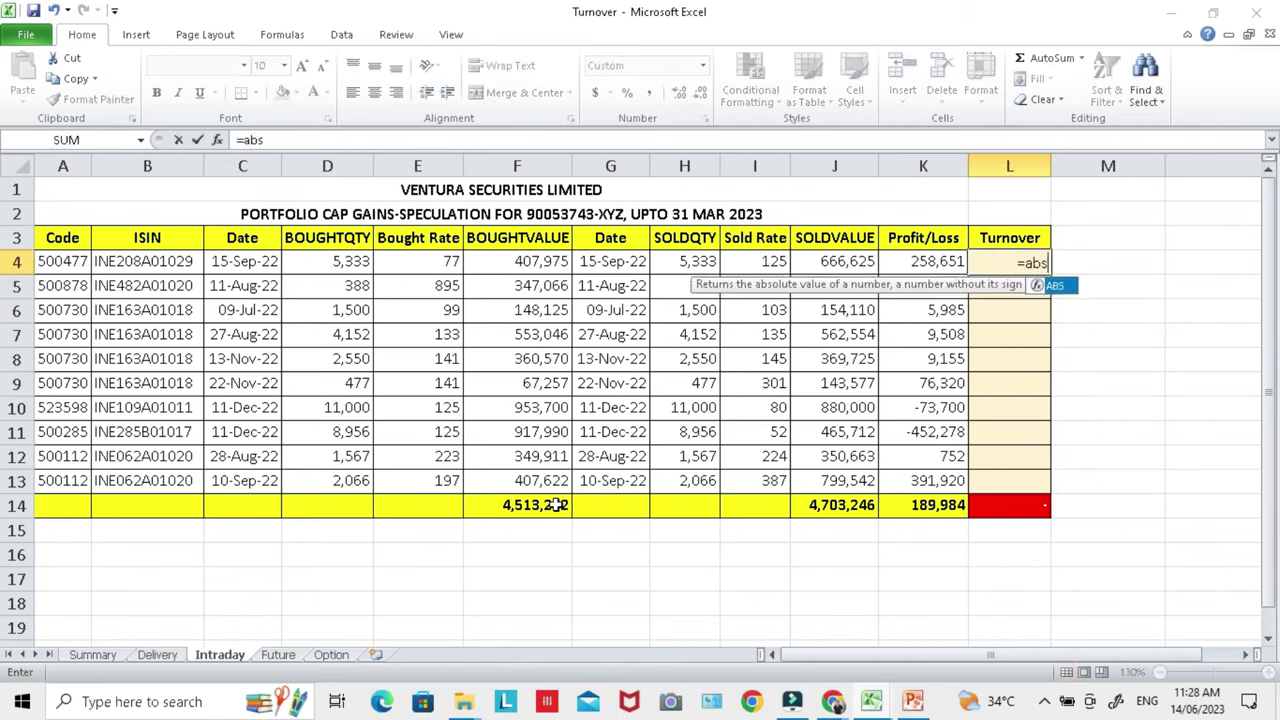
pyautogui.doubleClick(1060, 286)
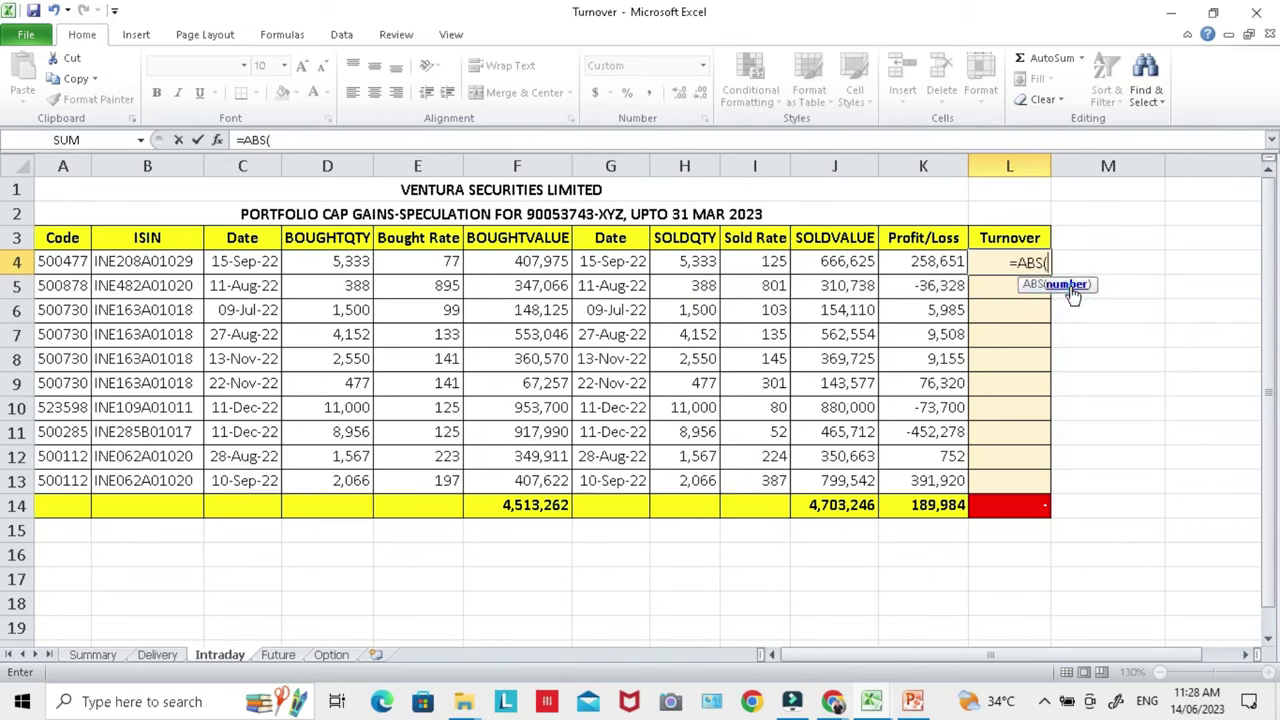
pyautogui.click(958, 268)
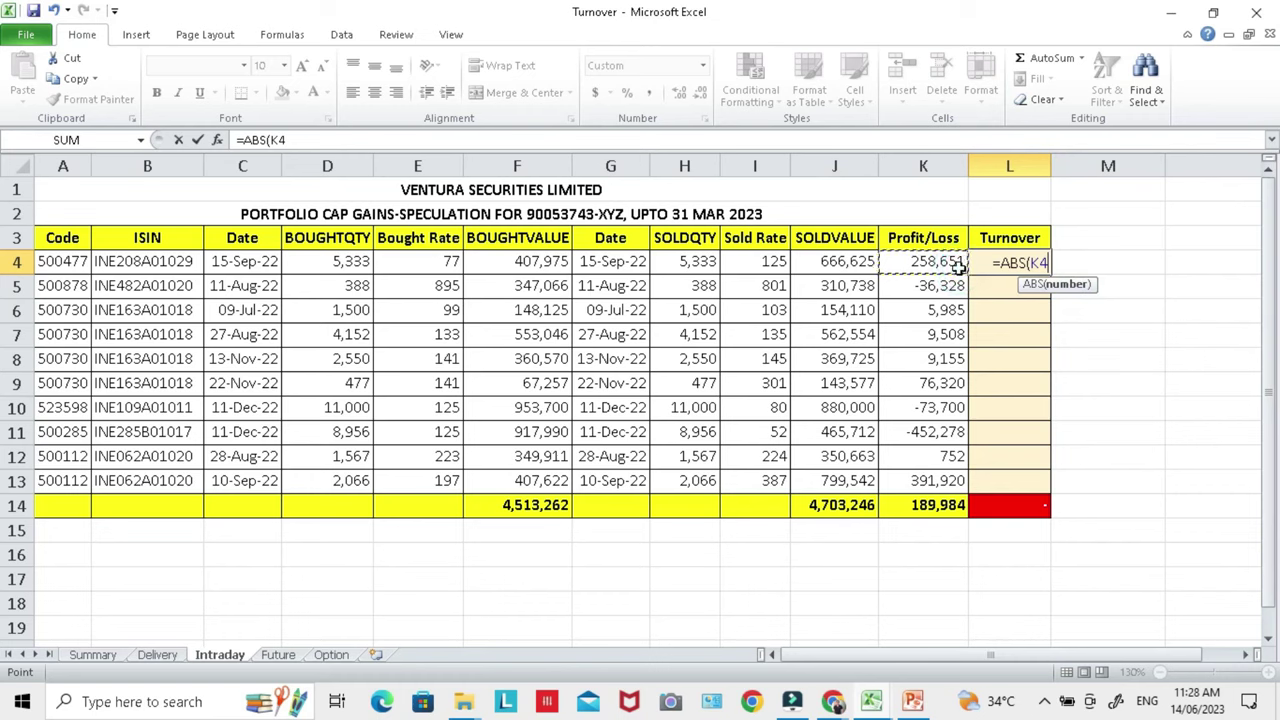
pyautogui.write(')')
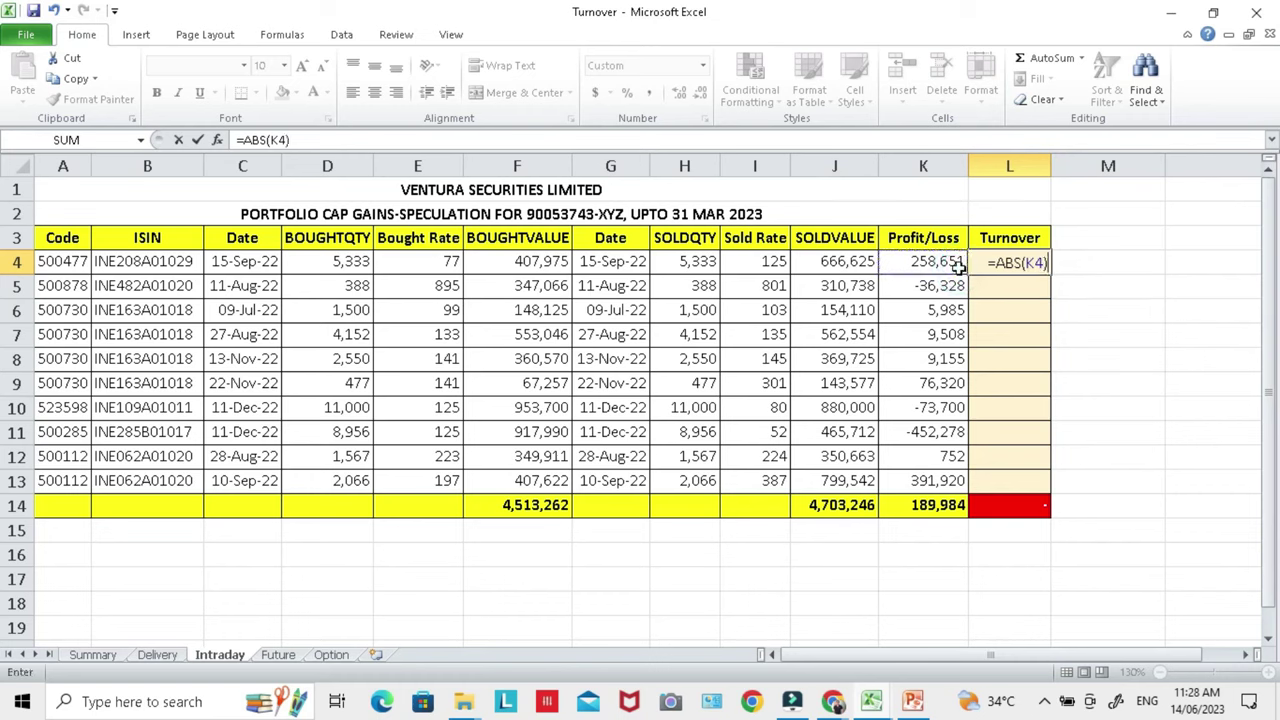
pyautogui.press('Return')
# Fill the turnover formula from L4 down to L13 on the Intraday sheet
pyautogui.press('Up')
pyautogui.hotkey('shift', 'Down')
pyautogui.hotkey('shift', 'Down')
pyautogui.hotkey('shift', 'Down')
pyautogui.hotkey('shift', 'Down')
pyautogui.hotkey('shift', 'Down')
pyautogui.hotkey('shift', 'Down')
pyautogui.hotkey('shift', 'Down')
pyautogui.hotkey('shift', 'Down')
pyautogui.hotkey('shift', 'Down')
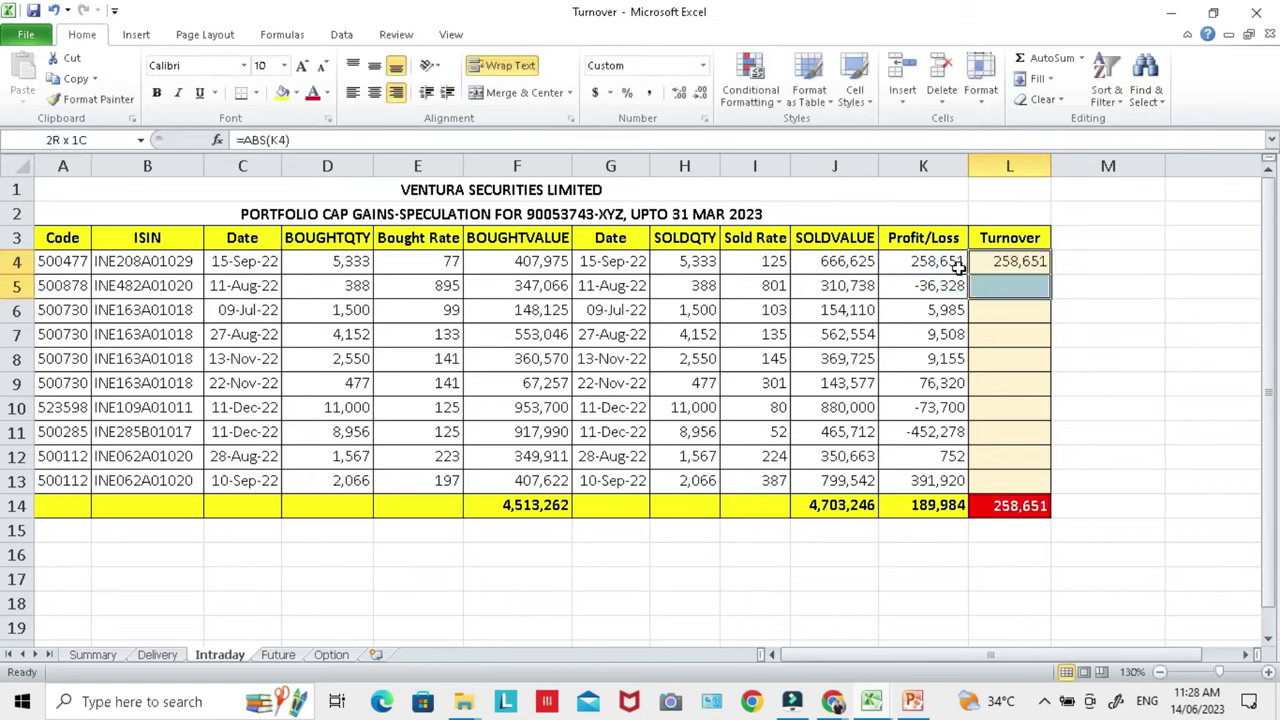
pyautogui.hotkey('ctrl', 'd')
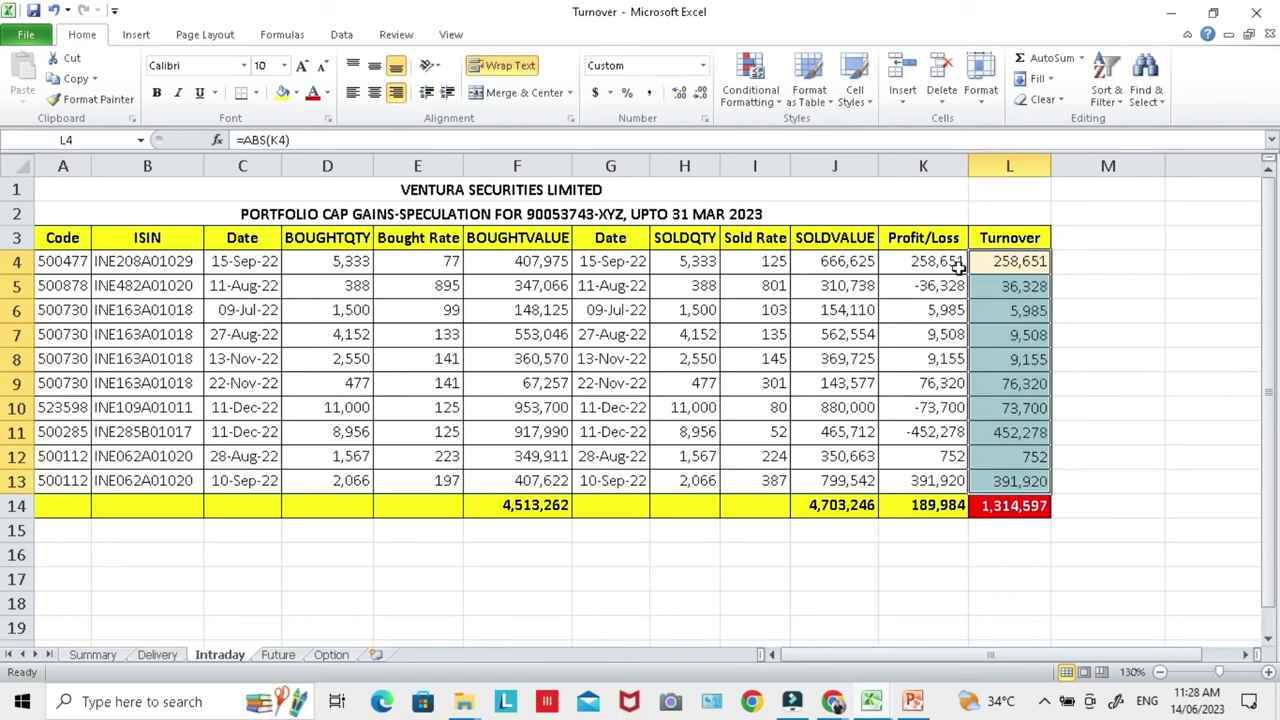
# Compare the profit/loss in column K with the turnover in column L for the loss-making intraday trades in rows 5, 10 and 11
pyautogui.press('Down')
pyautogui.press('Left')
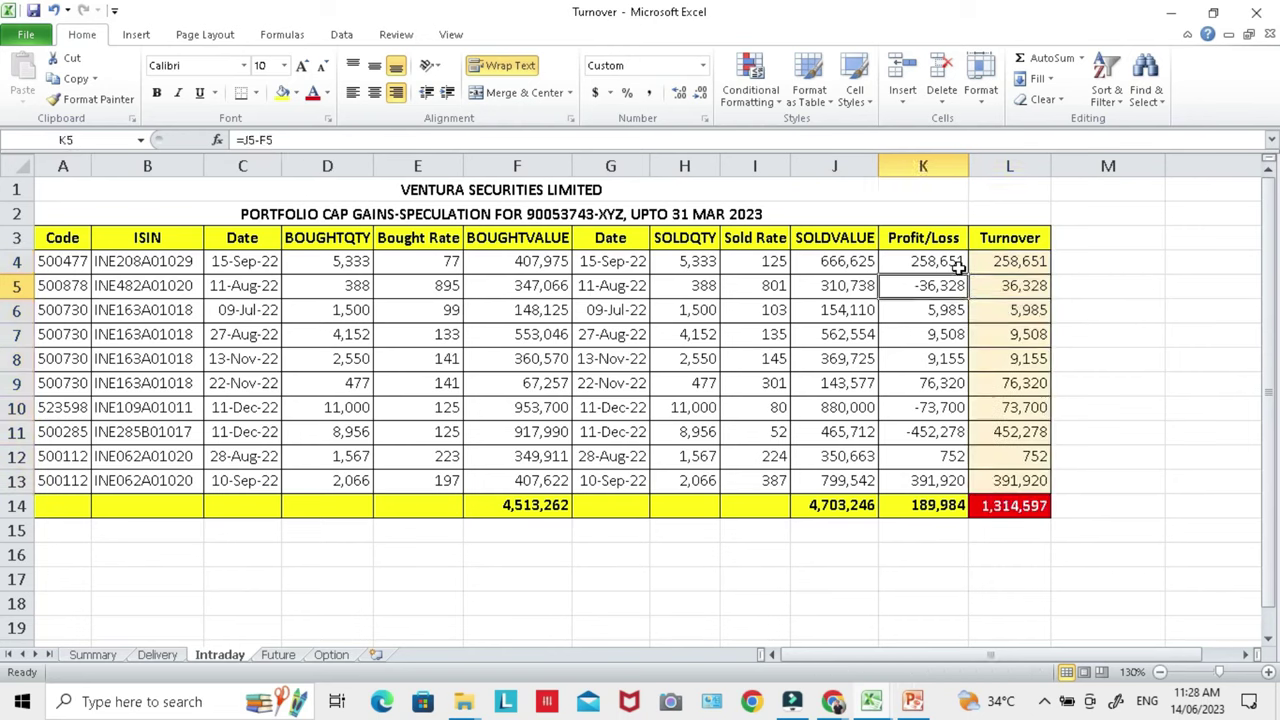
pyautogui.press('Right')
pyautogui.press('Left')
pyautogui.press('Down')
pyautogui.press('Down')
pyautogui.press('Down')
pyautogui.press('Down')
pyautogui.press('Down')
pyautogui.press('Right')
pyautogui.press('Left')
pyautogui.press('Down')
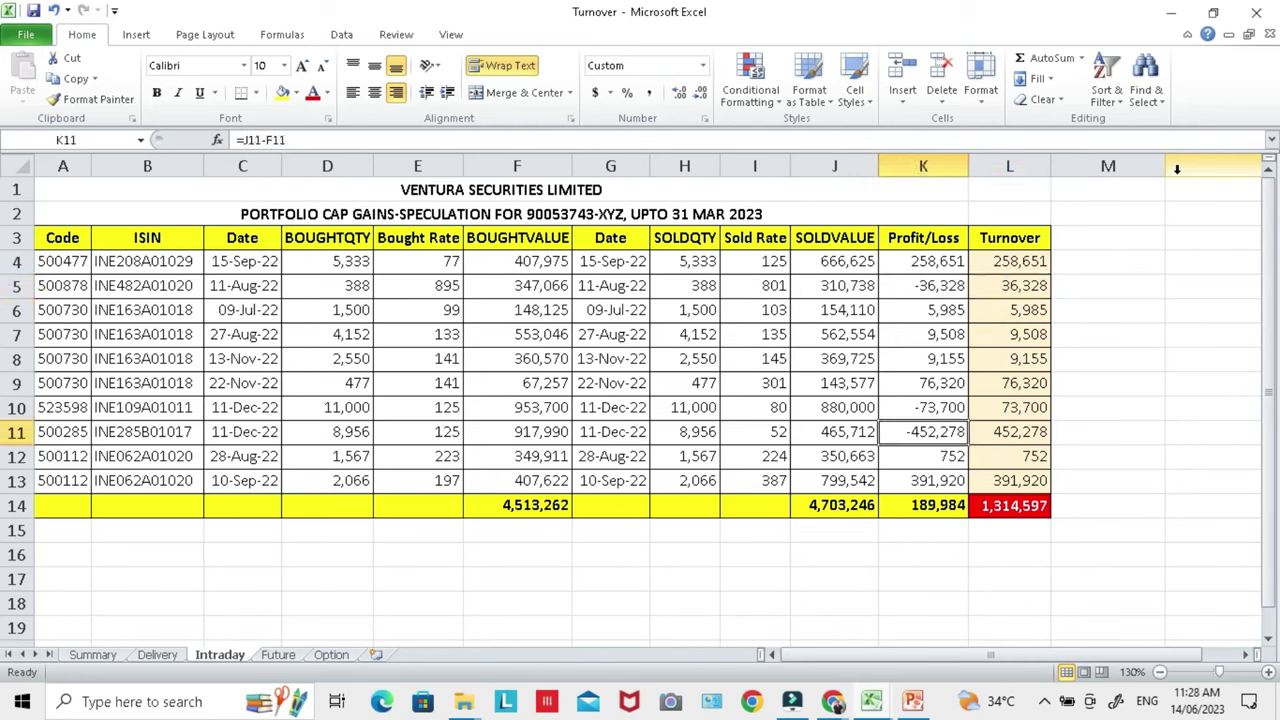
pyautogui.press('Right')
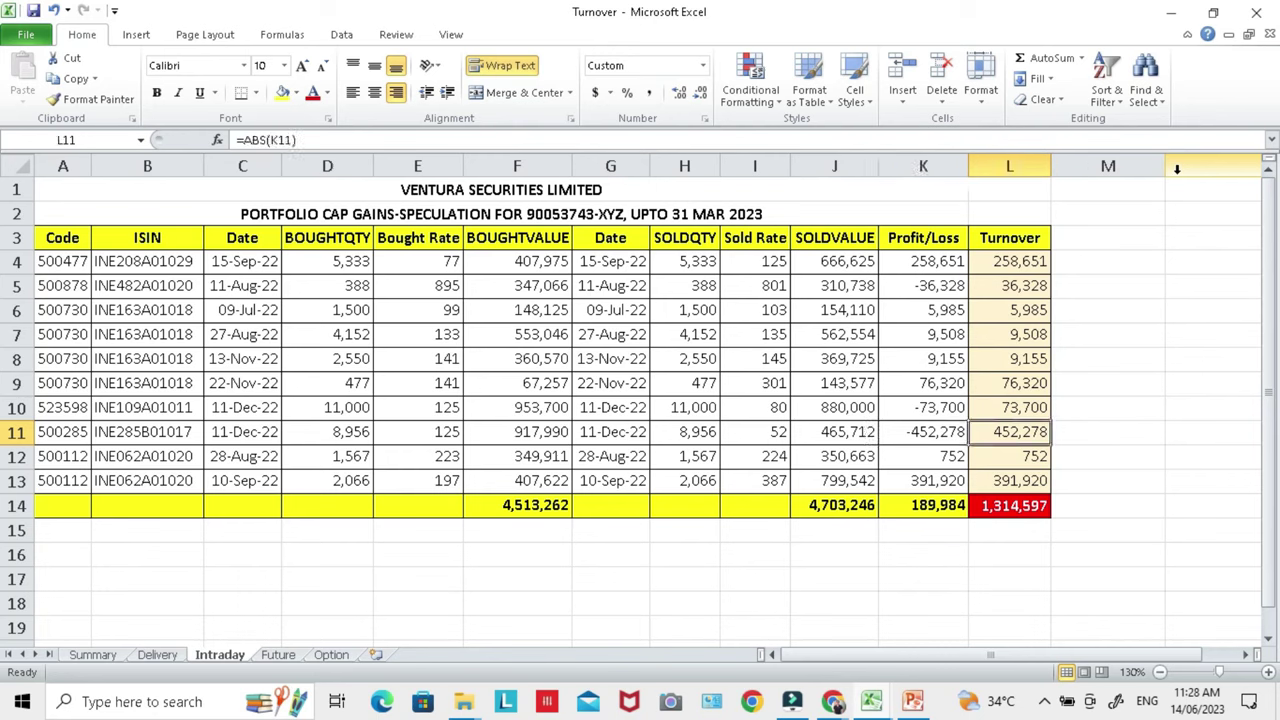
# Review the intraday turnover values in L4:L13 and the formula of their total in L14
pyautogui.press('Down')
pyautogui.press('Down')
pyautogui.press('Down')
pyautogui.press('Up')
pyautogui.hotkey('shift', 'Up')
pyautogui.hotkey('shift', 'Up')
pyautogui.hotkey('shift', 'Up')
pyautogui.hotkey('shift', 'Up')
pyautogui.hotkey('shift', 'Up')
pyautogui.hotkey('shift', 'Up')
pyautogui.hotkey('shift', 'Up')
pyautogui.hotkey('shift', 'Up')
pyautogui.hotkey('shift', 'Up')
pyautogui.hotkey('shift', 'Up')
pyautogui.hotkey('shift', 'Down')
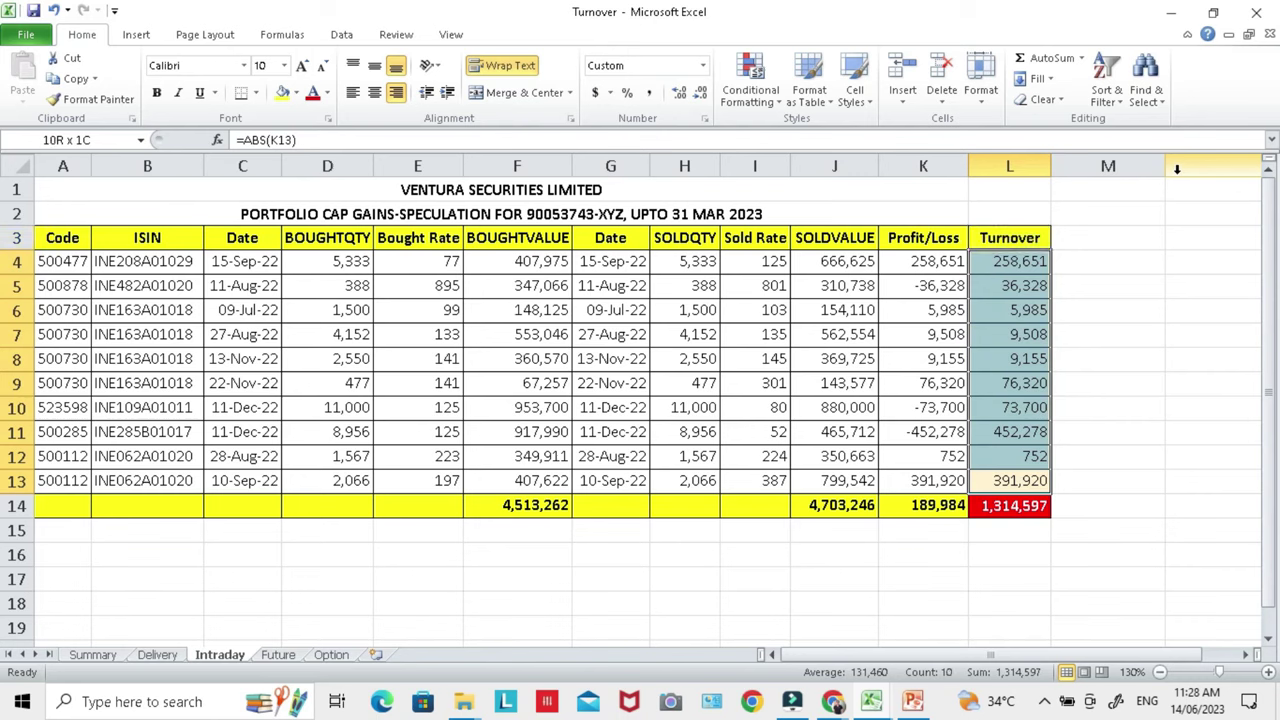
pyautogui.press('Down')
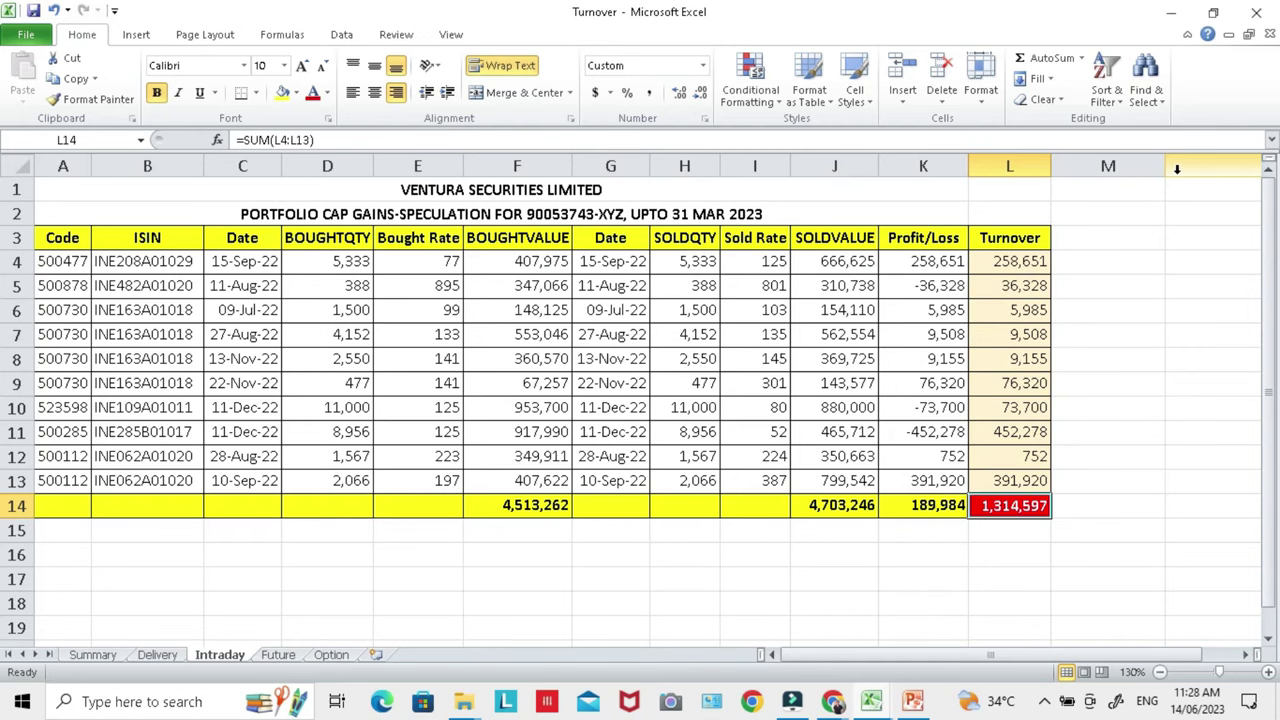
# Link the Intraday turnover in C3 of the Summary sheet to the total with =Intraday!L14
pyautogui.click(114, 652)
pyautogui.click(305, 273)
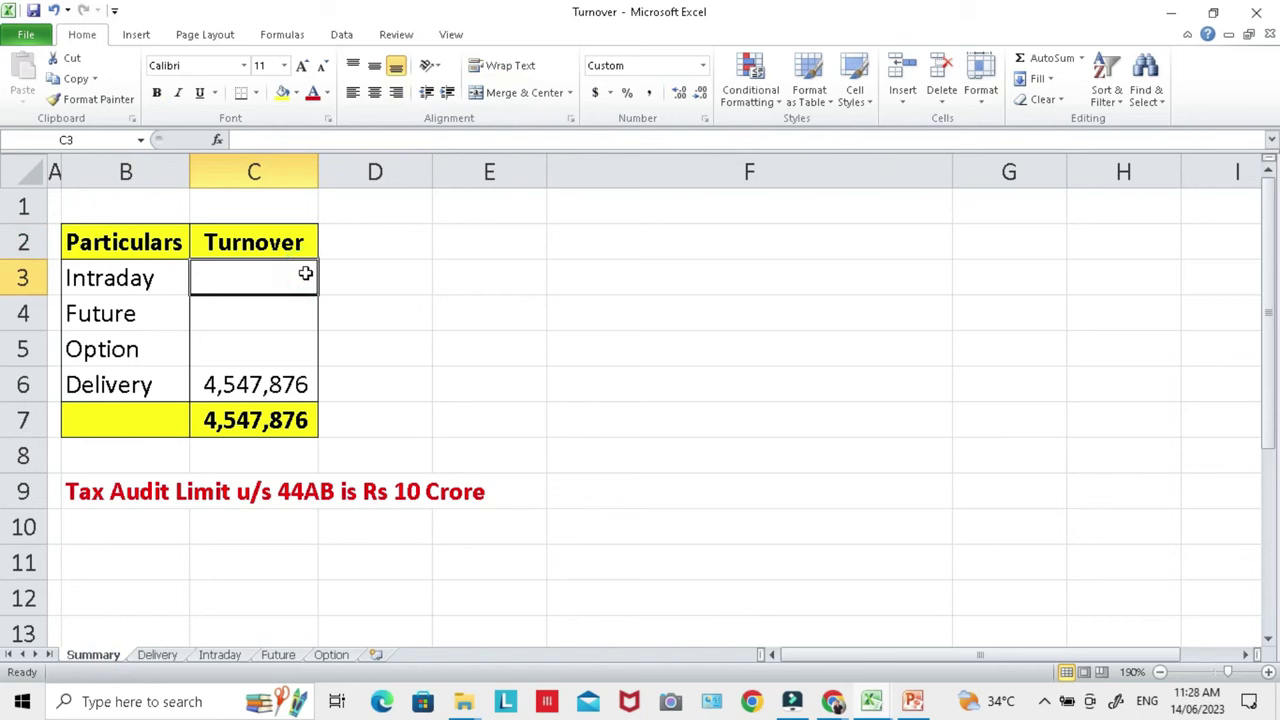
pyautogui.write('=')
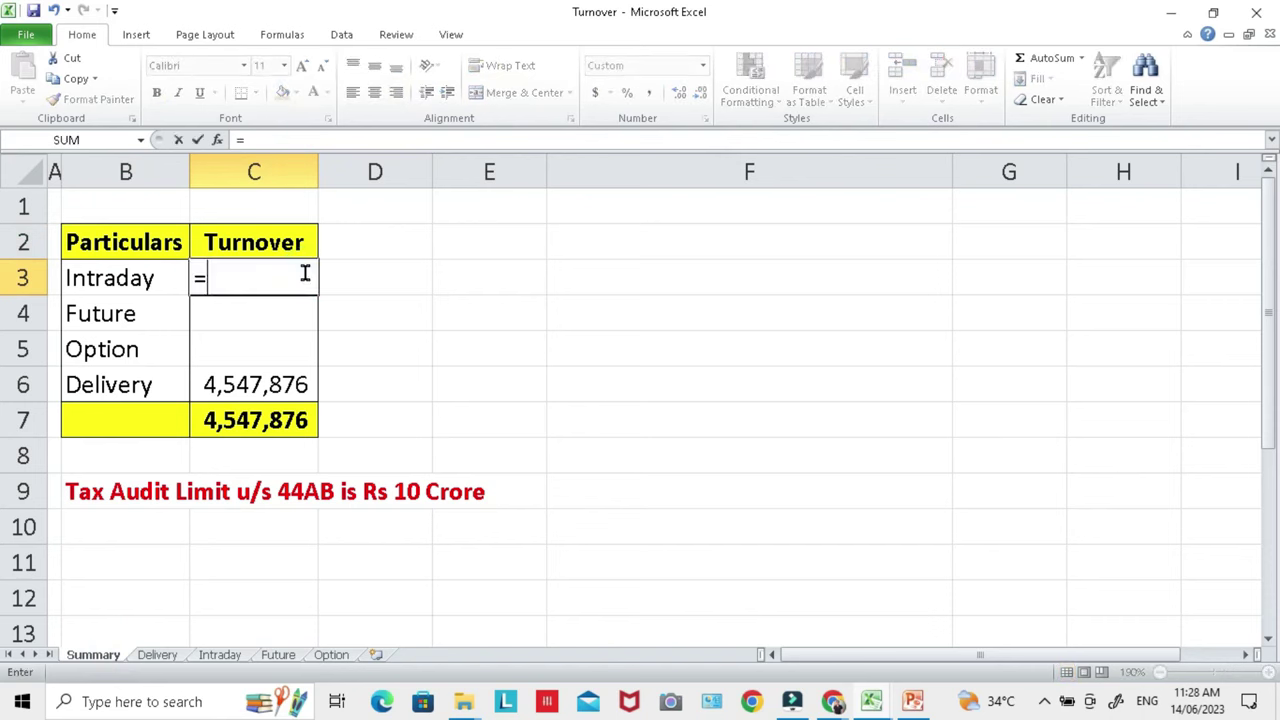
pyautogui.click(232, 655)
pyautogui.click(1040, 508)
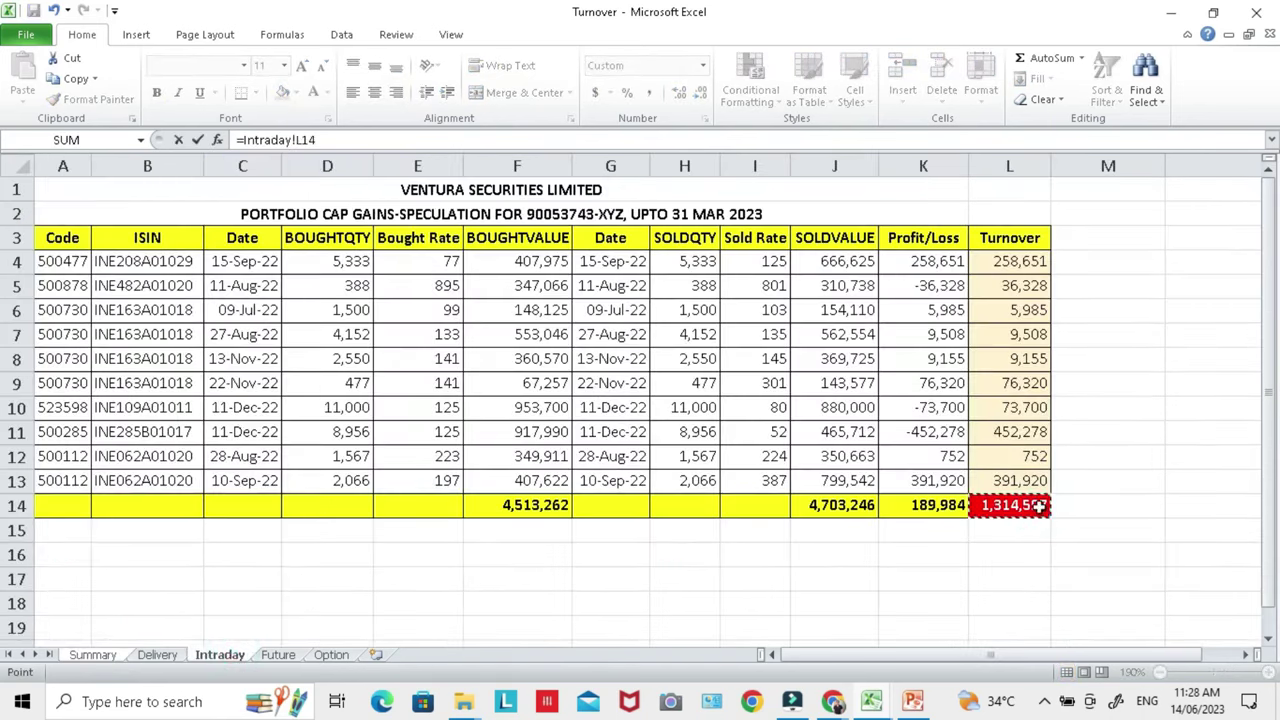
pyautogui.press('Return')
pyautogui.click(261, 265)
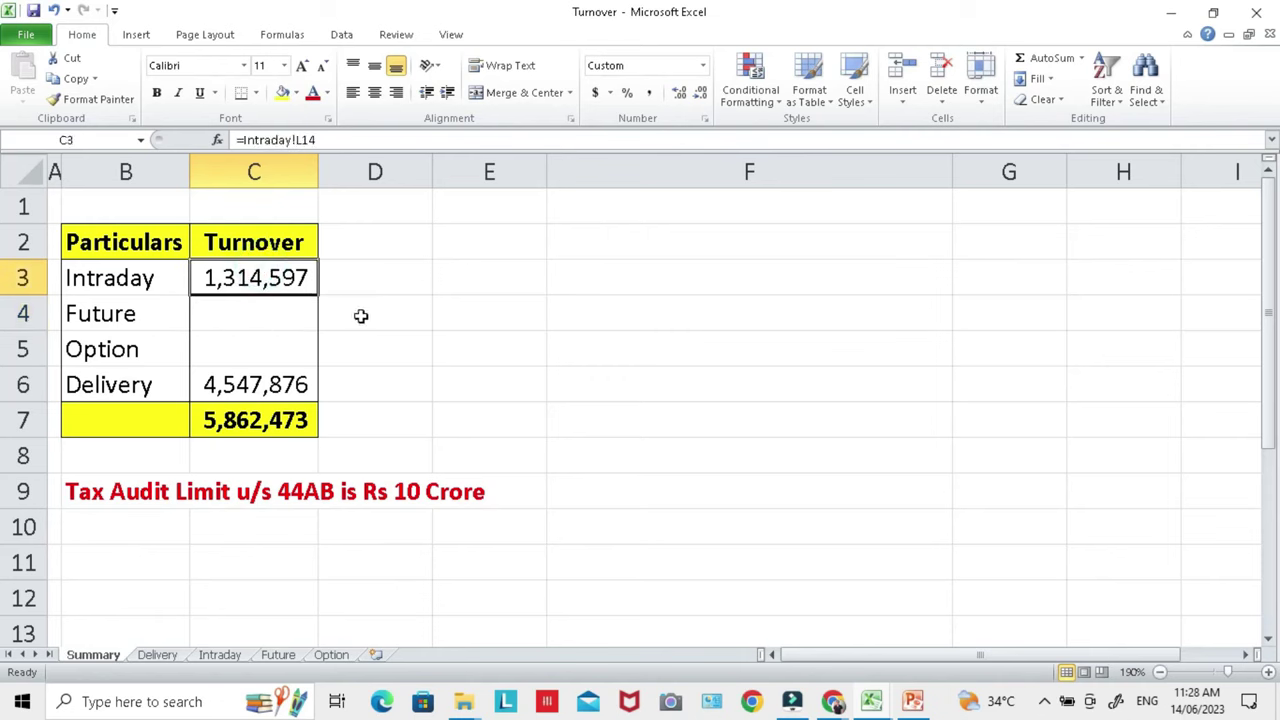
# Examine the total profit/loss on the Future sheet and the individual trade results in column K, including the losses
pyautogui.click(286, 320)
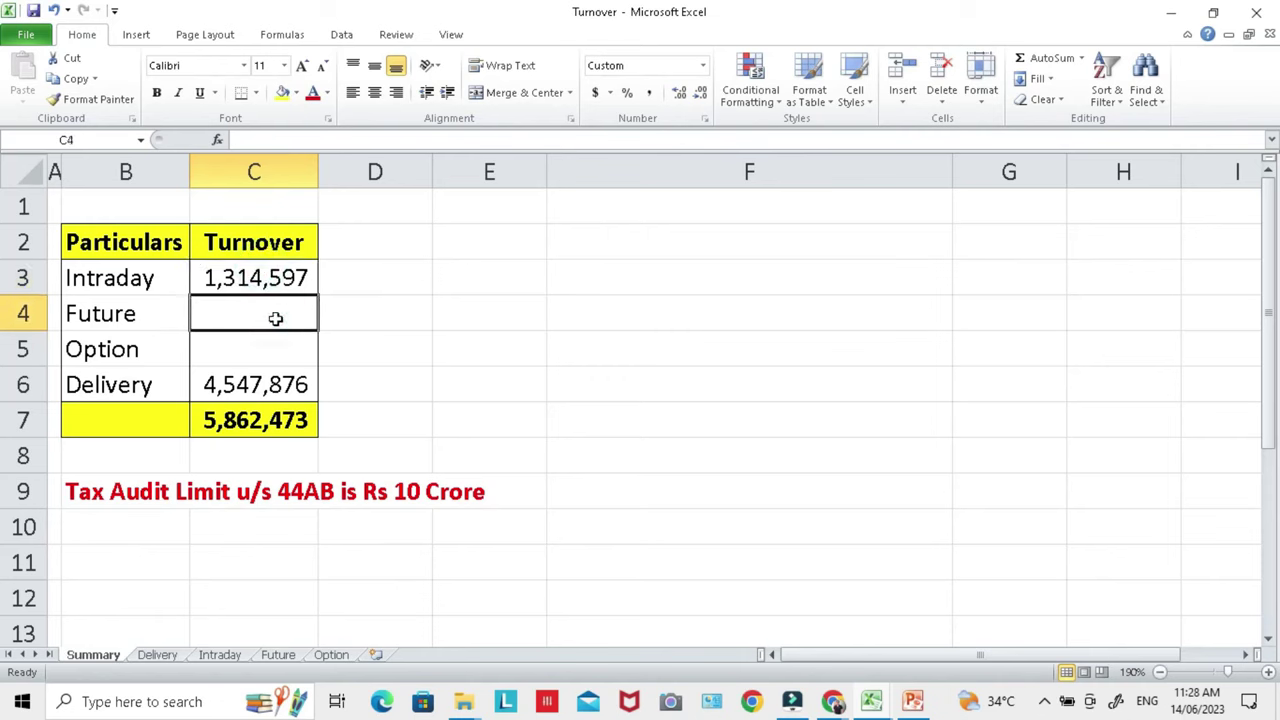
pyautogui.click(286, 654)
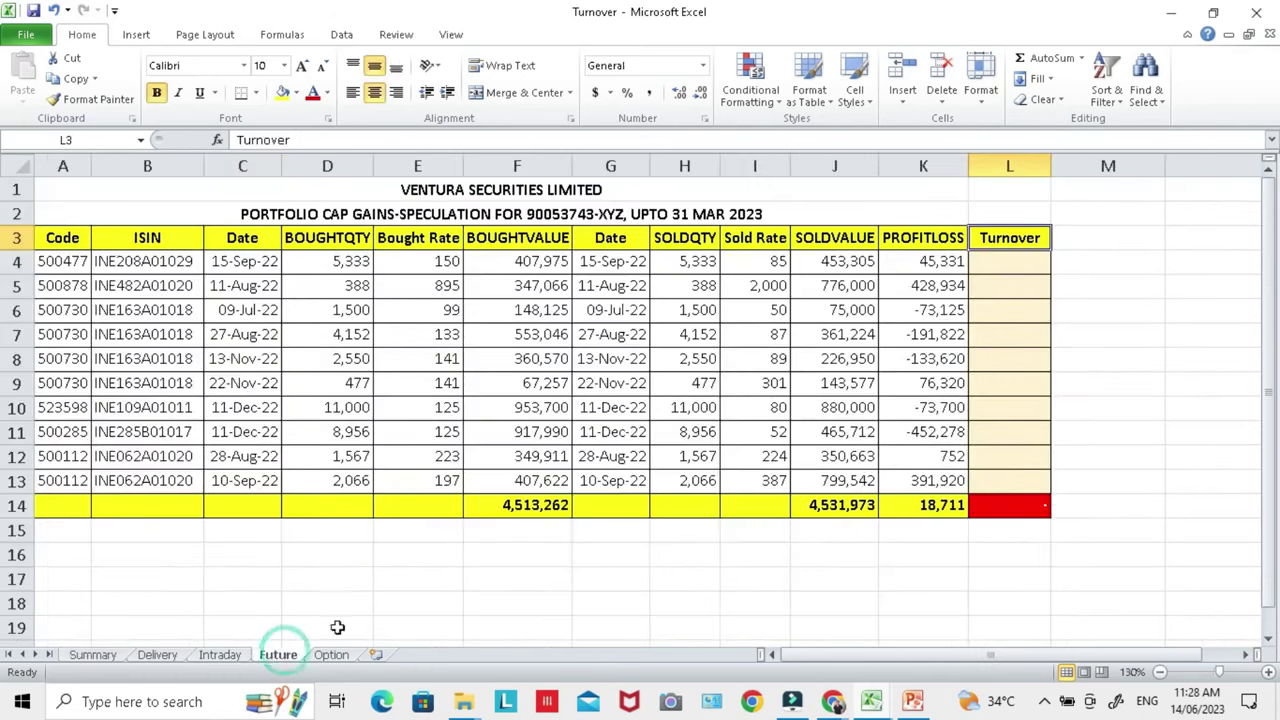
pyautogui.click(953, 506)
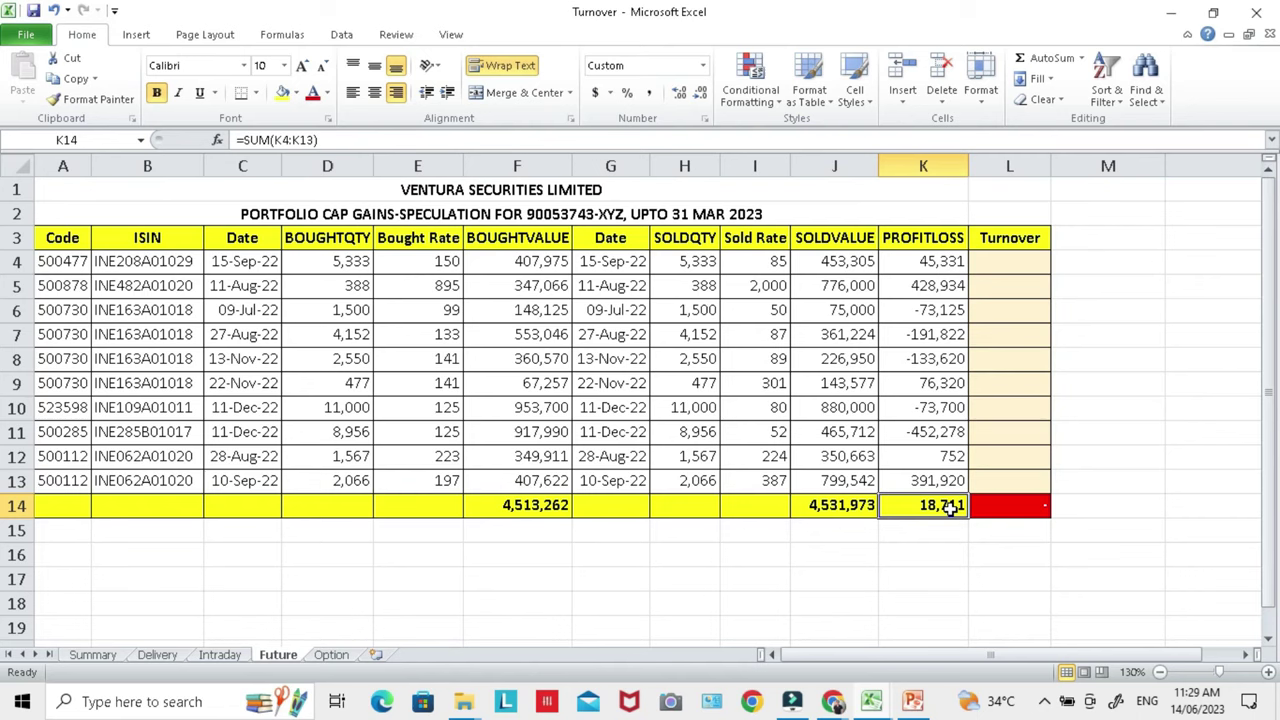
pyautogui.click(957, 268)
pyautogui.press('Down')
pyautogui.press('Down')
pyautogui.press('Down')
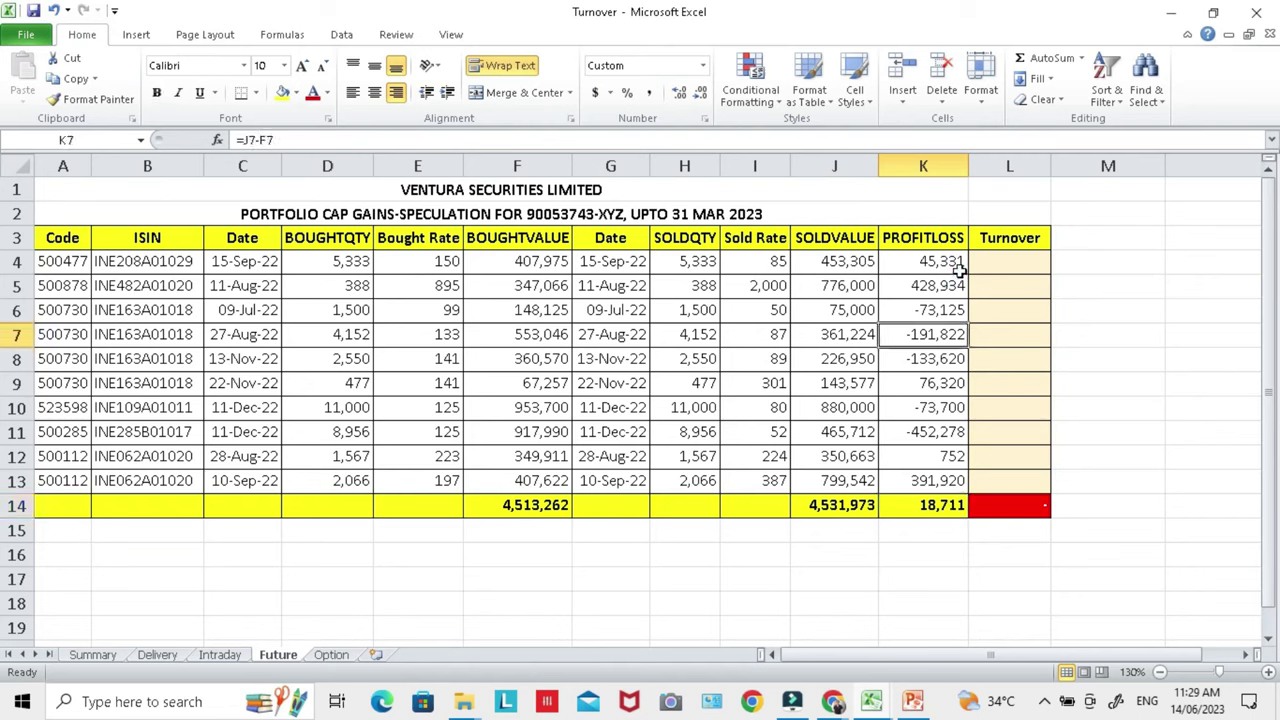
pyautogui.press('Up')
pyautogui.hotkey('shift', 'Down')
pyautogui.hotkey('shift', 'Down')
pyautogui.hotkey('shift', 'Down')
pyautogui.hotkey('shift', 'Down')
pyautogui.hotkey('shift', 'Down')
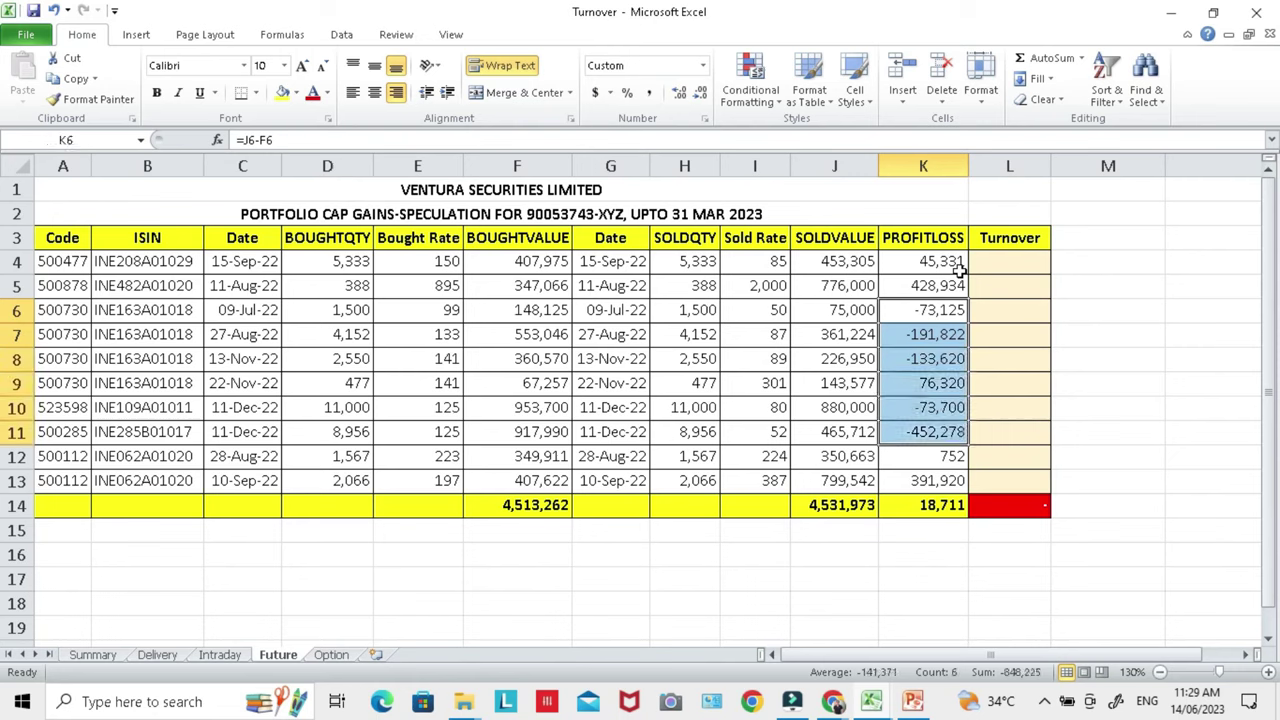
# Calculate the first future trade's turnover in L4 as the absolute profit/loss with =ABS(K4)
pyautogui.click(959, 268)
pyautogui.press('Right')
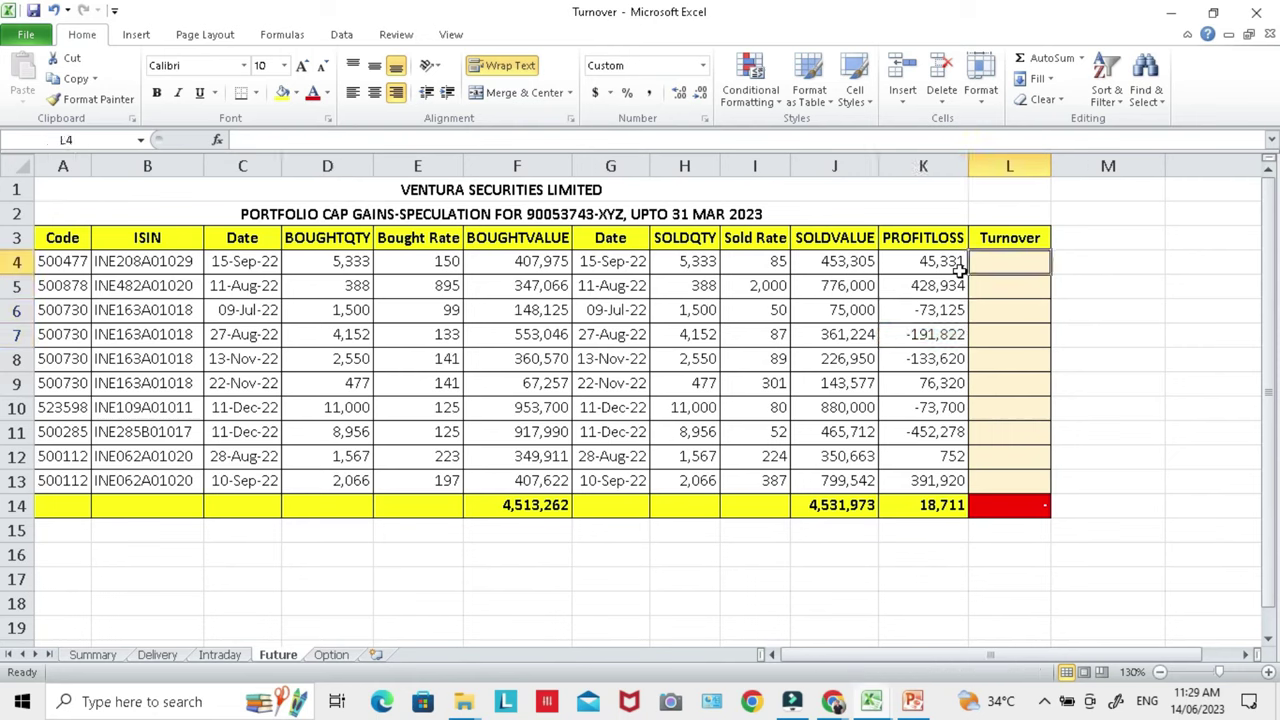
pyautogui.write('=abs')
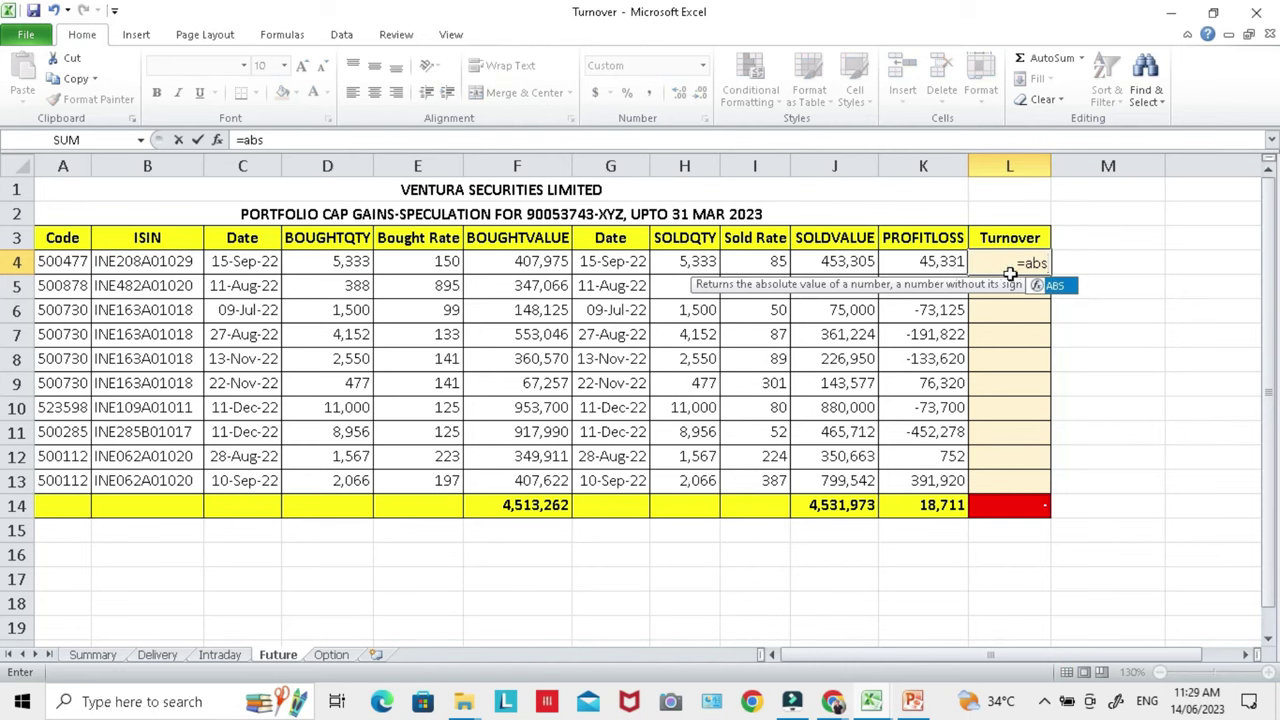
pyautogui.doubleClick(1057, 288)
pyautogui.click(915, 260)
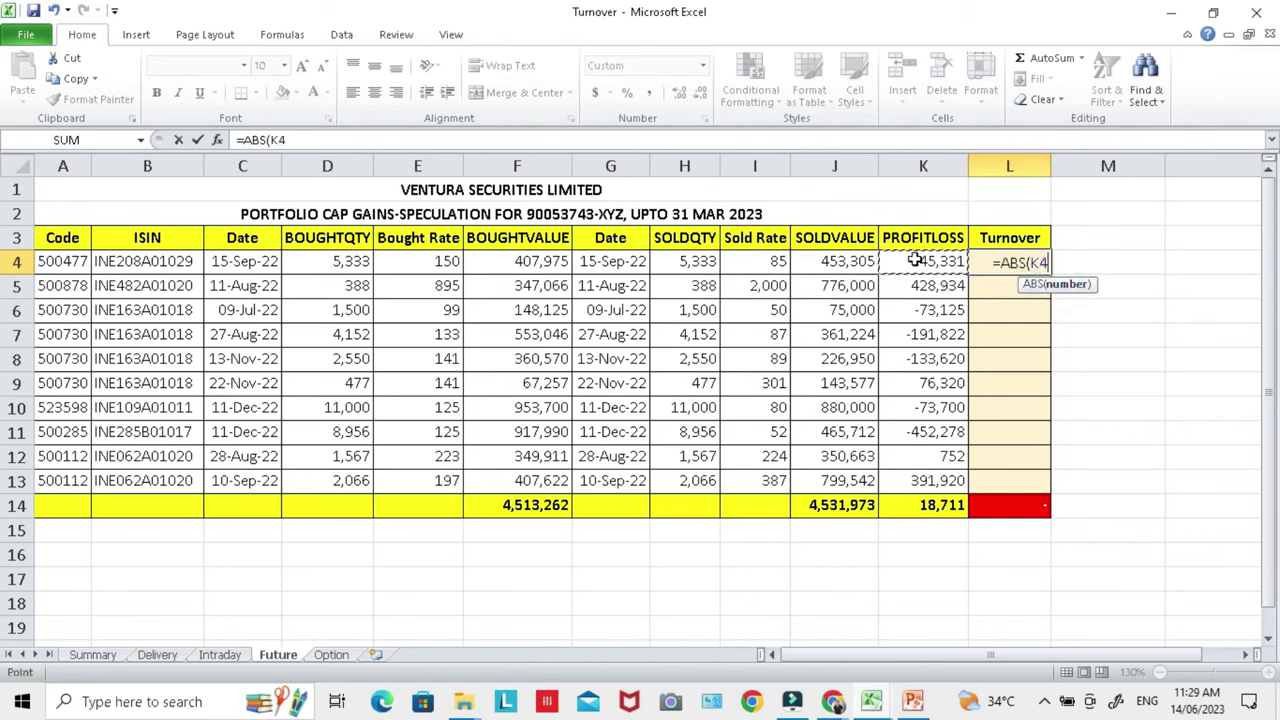
pyautogui.write(')')
pyautogui.hotkey('ctrl', 'Return')
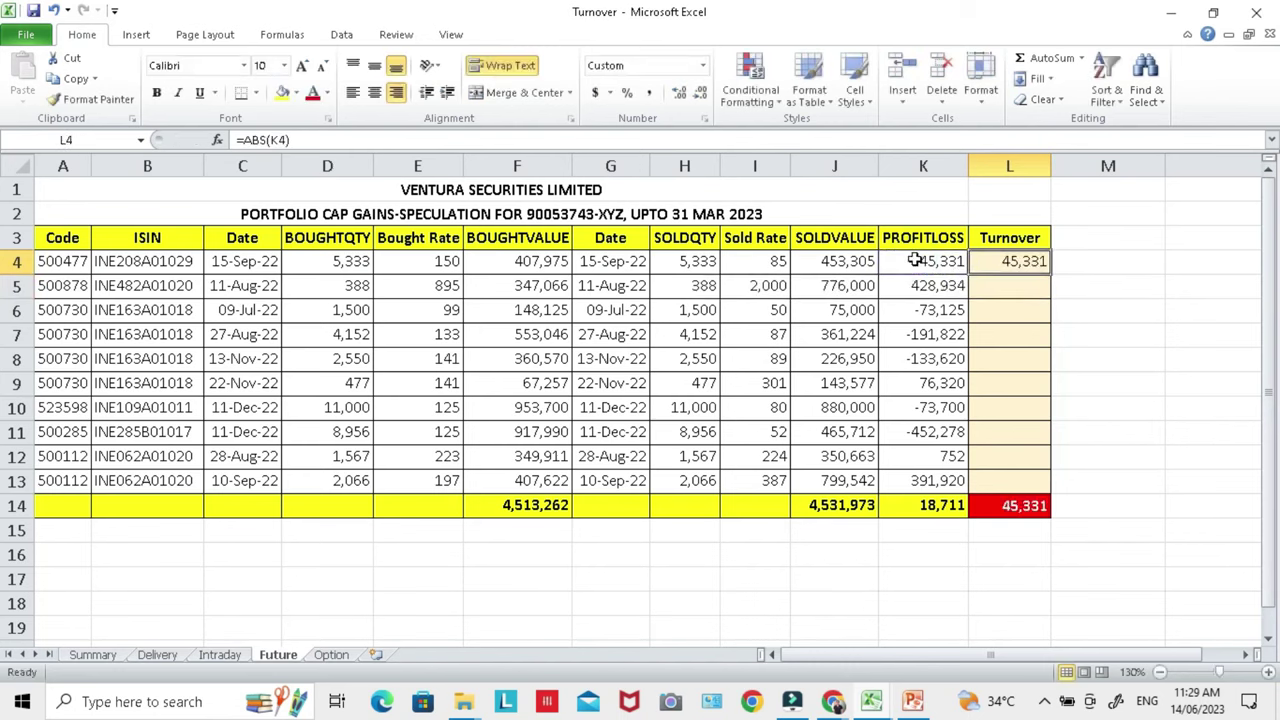
# Fill the turnover formula from L4 down to L13 on the Future sheet
pyautogui.hotkey('shift', 'Down')
pyautogui.hotkey('shift', 'Down')
pyautogui.hotkey('shift', 'Down')
pyautogui.hotkey('shift', 'Down')
pyautogui.hotkey('shift', 'Down')
pyautogui.hotkey('shift', 'Down')
pyautogui.hotkey('shift', 'Down')
pyautogui.hotkey('shift', 'Down')
pyautogui.hotkey('shift', 'Down')
pyautogui.hotkey('ctrl', 'd')
# Go through the future turnover column and compare the profit/loss total in K14 with the turnover total in L14
pyautogui.press('Down')
pyautogui.press('Down')
pyautogui.press('Down')
pyautogui.press('Down')
pyautogui.press('Down')
pyautogui.press('Down')
pyautogui.press('Down')
pyautogui.press('Down')
pyautogui.press('Down')
pyautogui.press('Down')
pyautogui.press('Left')
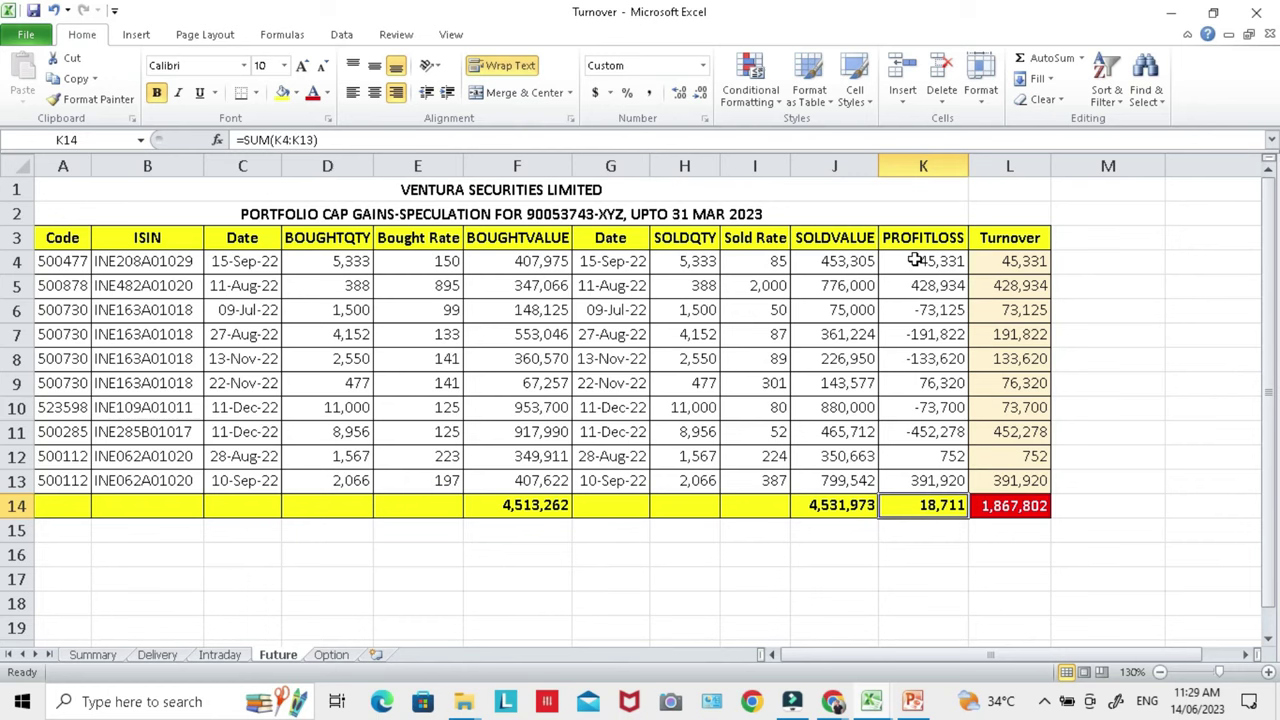
pyautogui.press('Right')
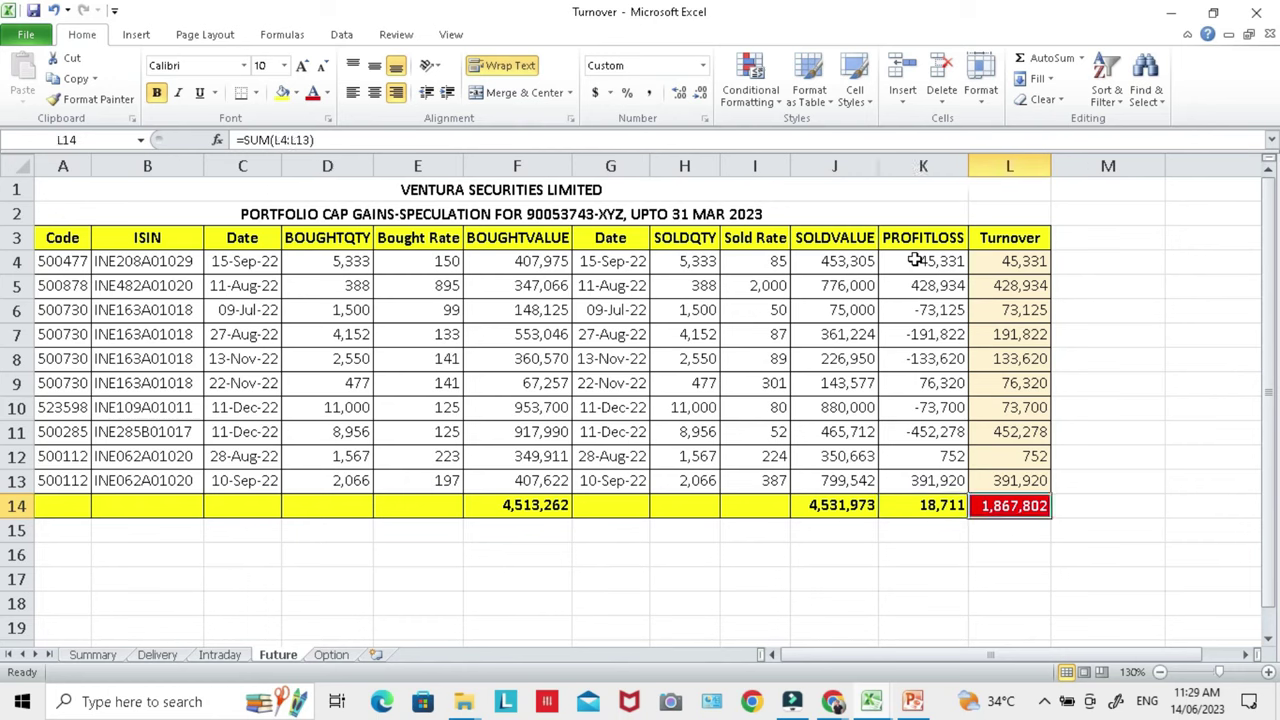
# Check the future trades' turnover cells that feed the sum in L14
pyautogui.hotkey('ctrl', '[')
pyautogui.press('Up')
pyautogui.press('Down')
pyautogui.press('Down')
pyautogui.press('Down')
pyautogui.press('Down')
pyautogui.press('Down')
pyautogui.press('Down')
pyautogui.press('Down')
pyautogui.press('Down')
pyautogui.press('Down')
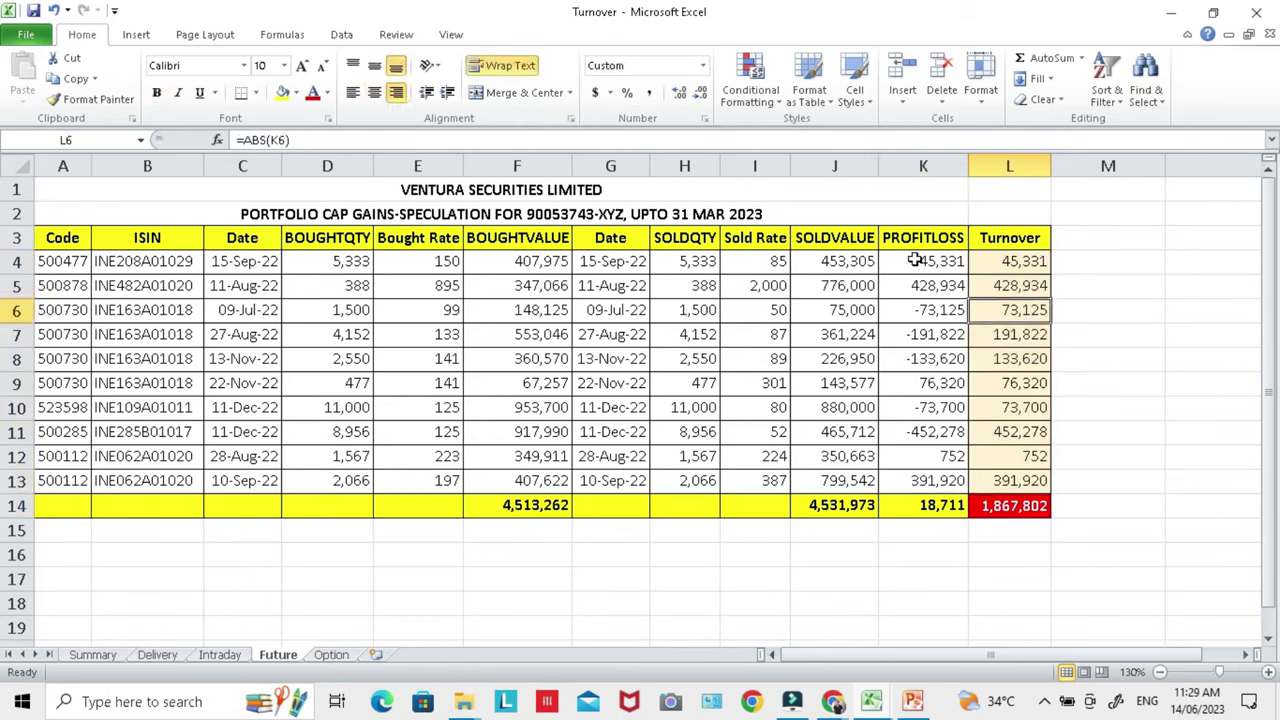
pyautogui.press('Down')
pyautogui.press('Down')
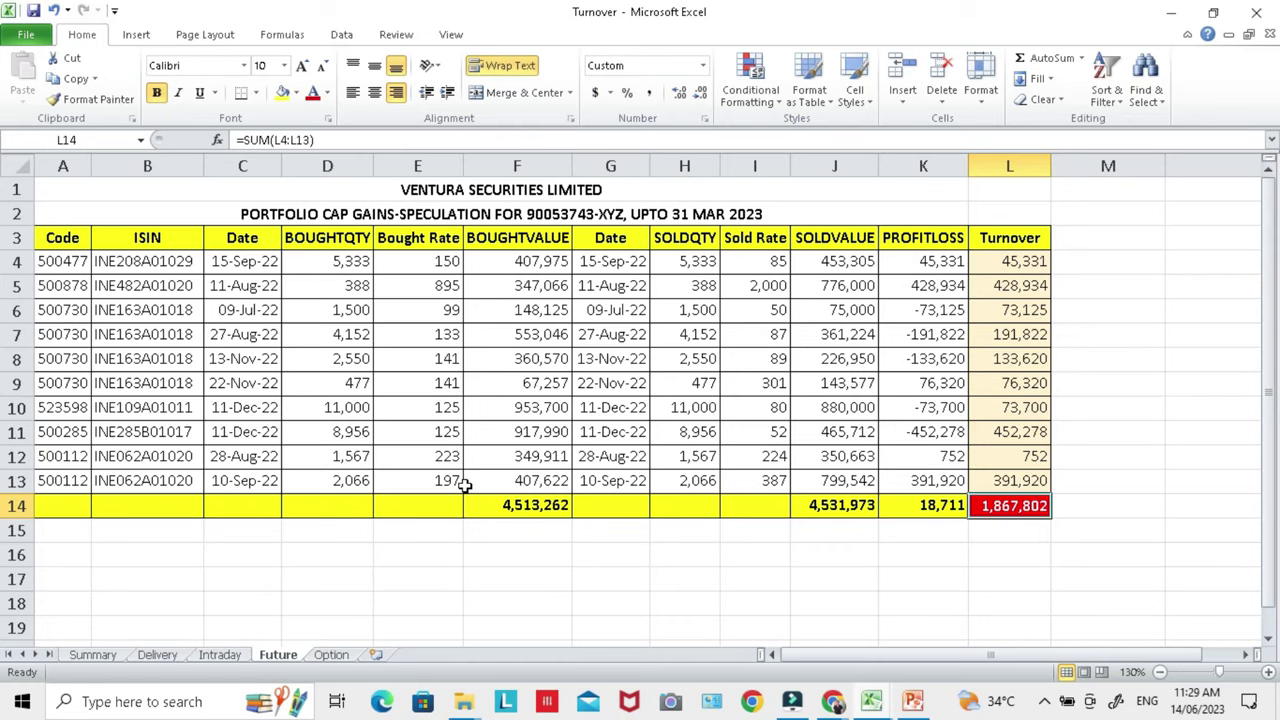
# Link the Future turnover in C4 of the Summary sheet with =Future!L14, and open the Option sheet
pyautogui.click(96, 654)
pyautogui.click(256, 328)
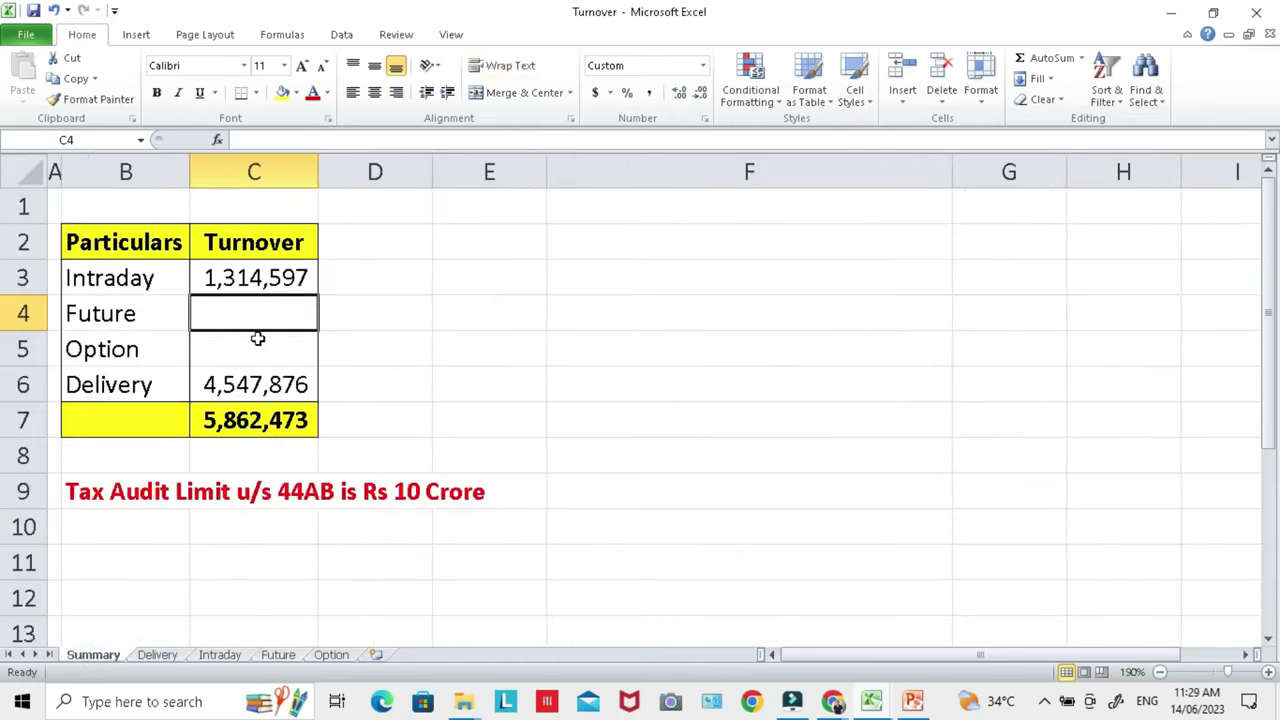
pyautogui.write('=')
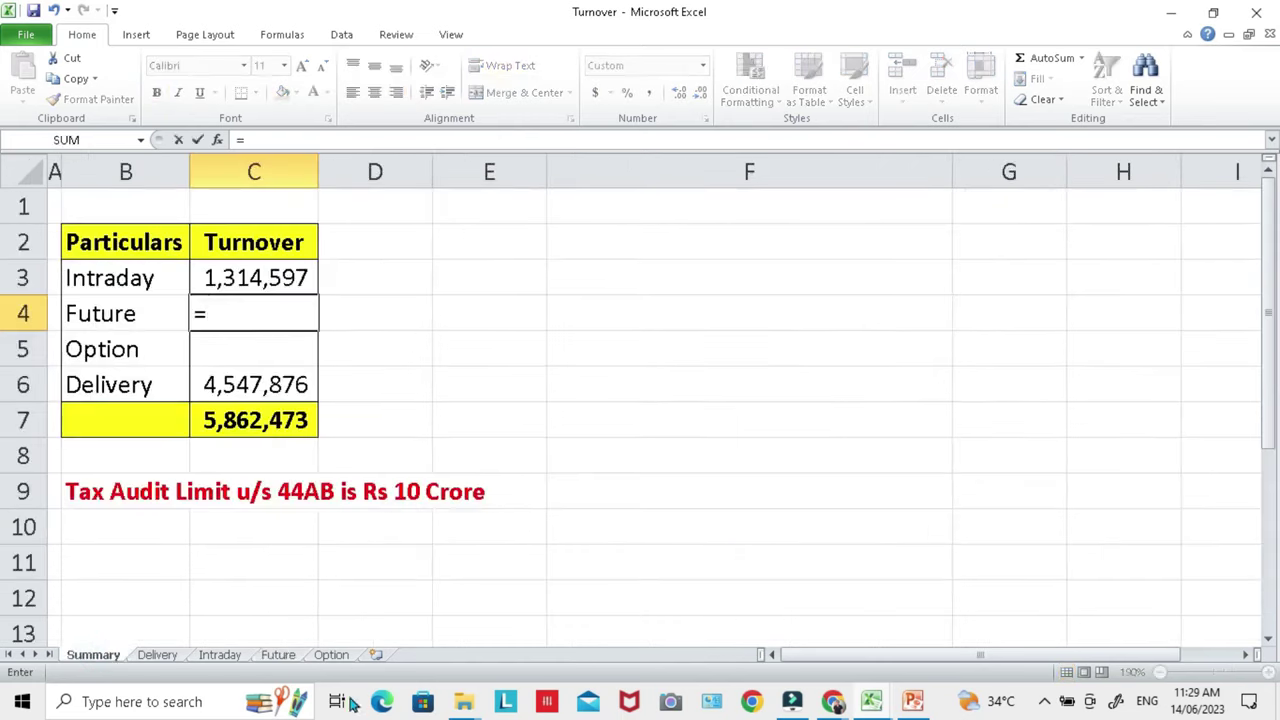
pyautogui.click(282, 656)
pyautogui.click(990, 505)
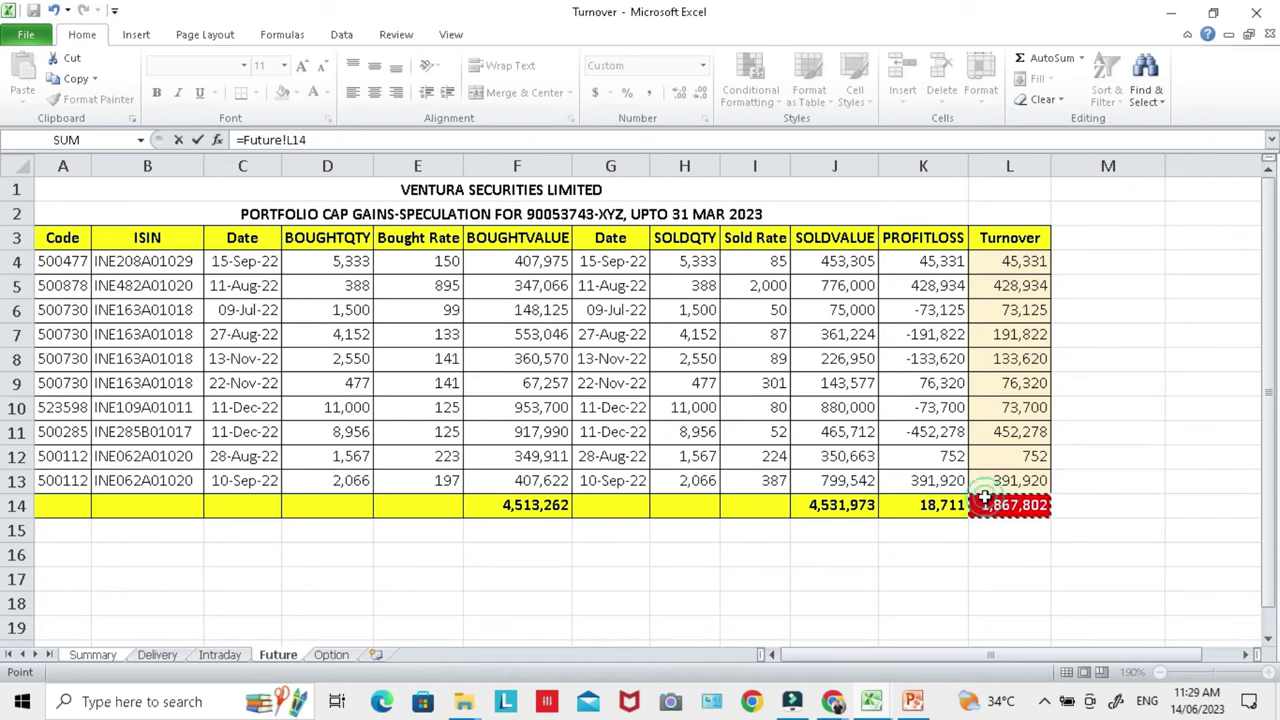
pyautogui.press('Return')
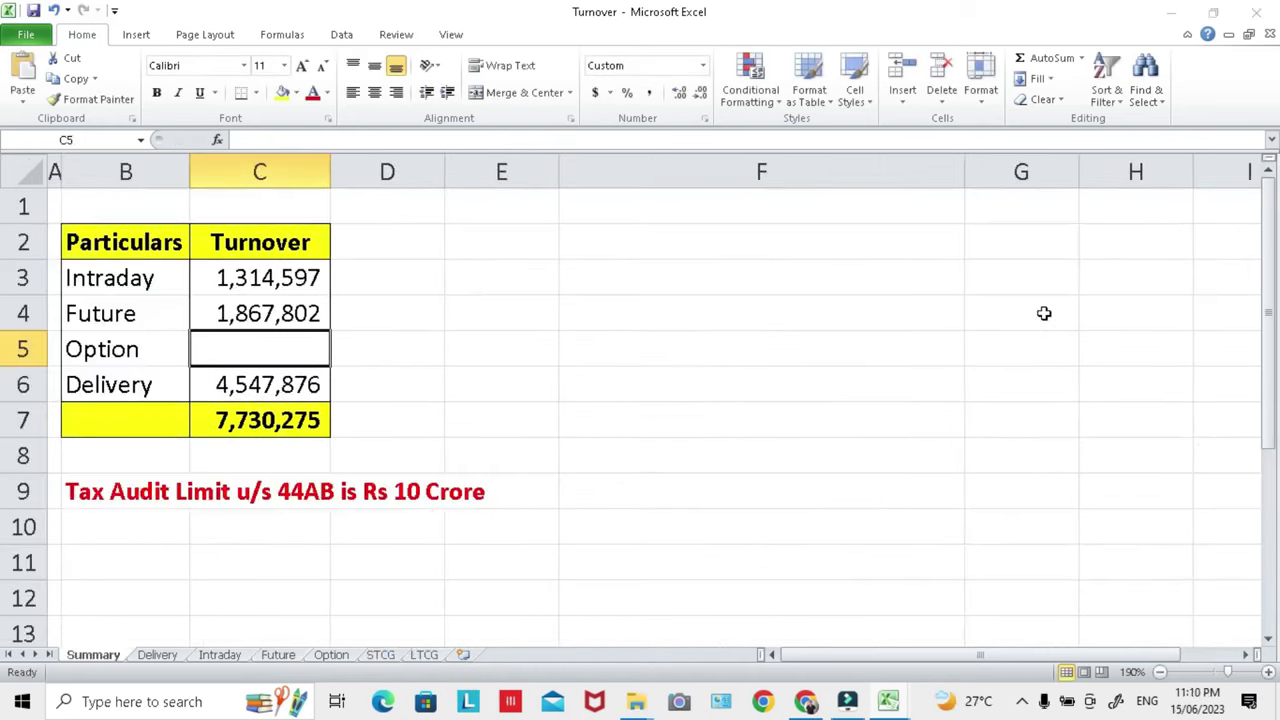
pyautogui.click(331, 654)
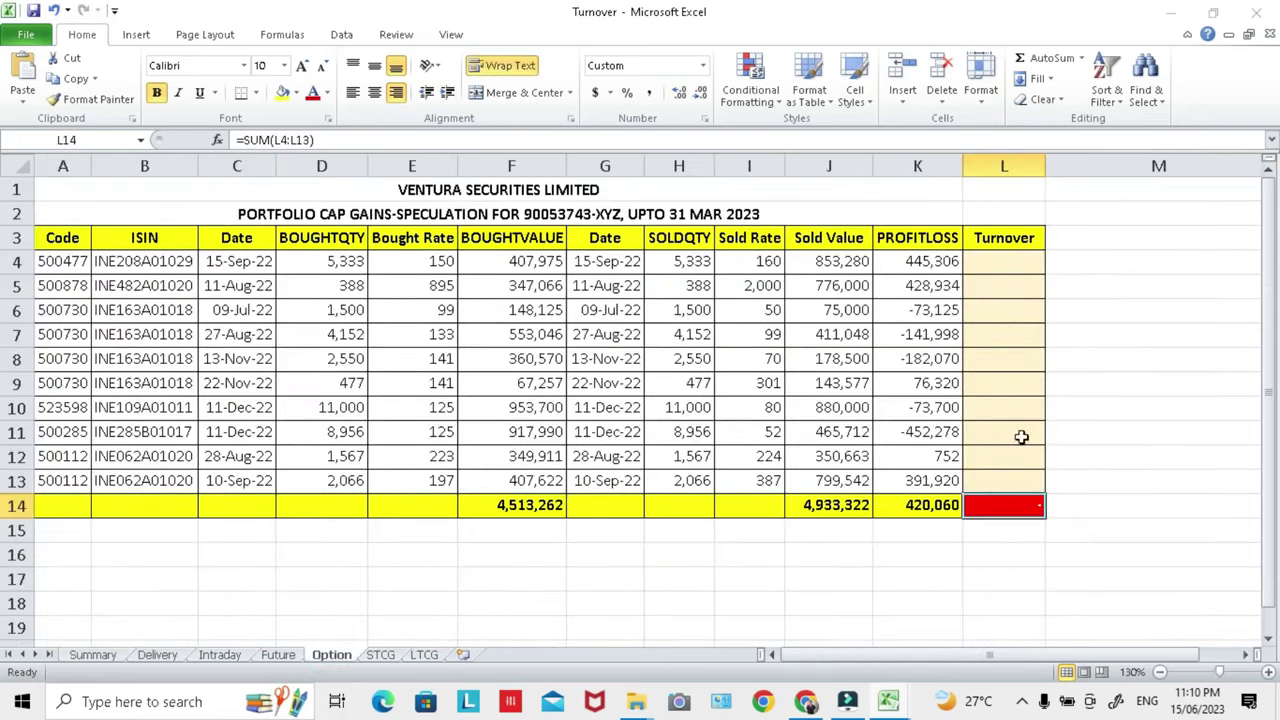
pyautogui.click(1023, 263)
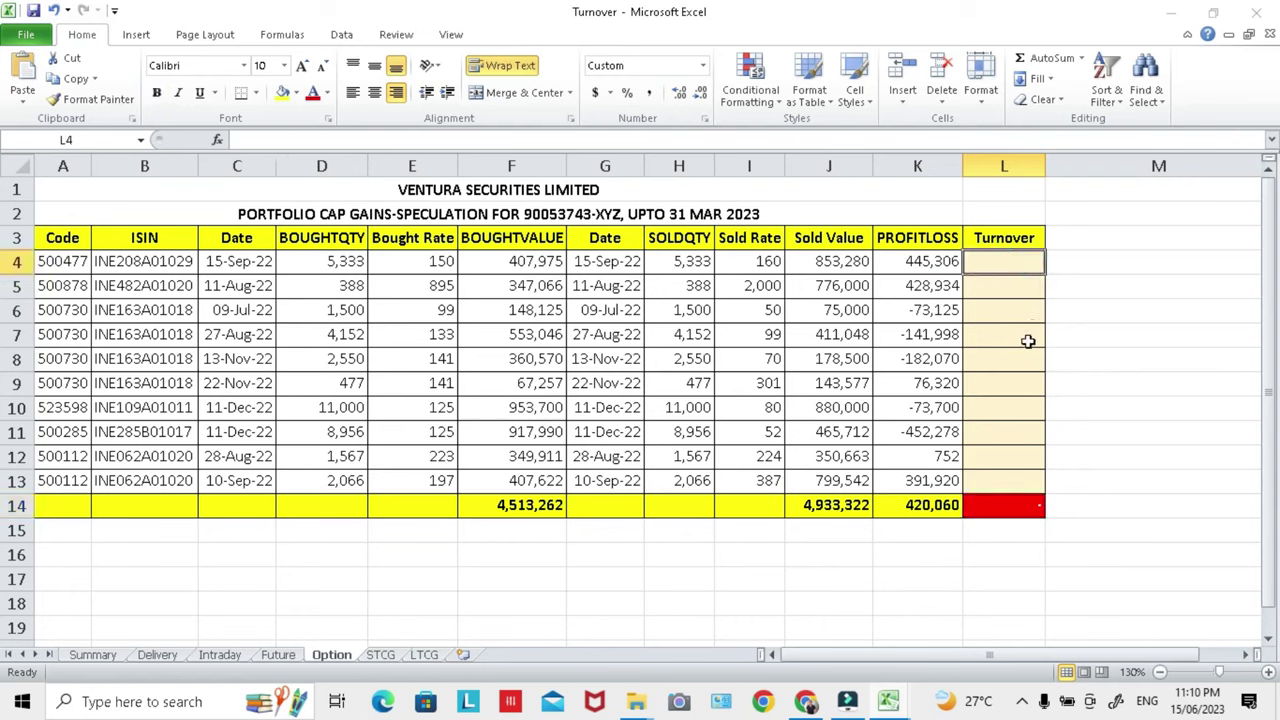
pyautogui.write('=abs')
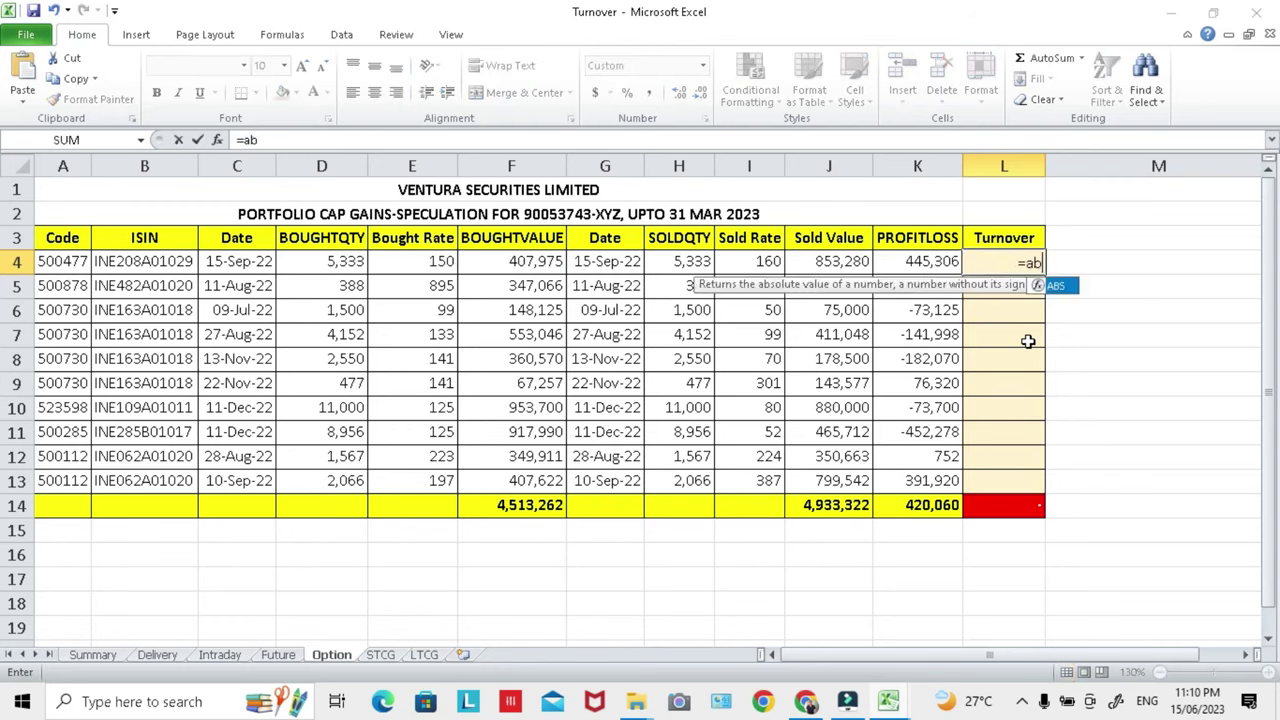
pyautogui.click(1063, 293)
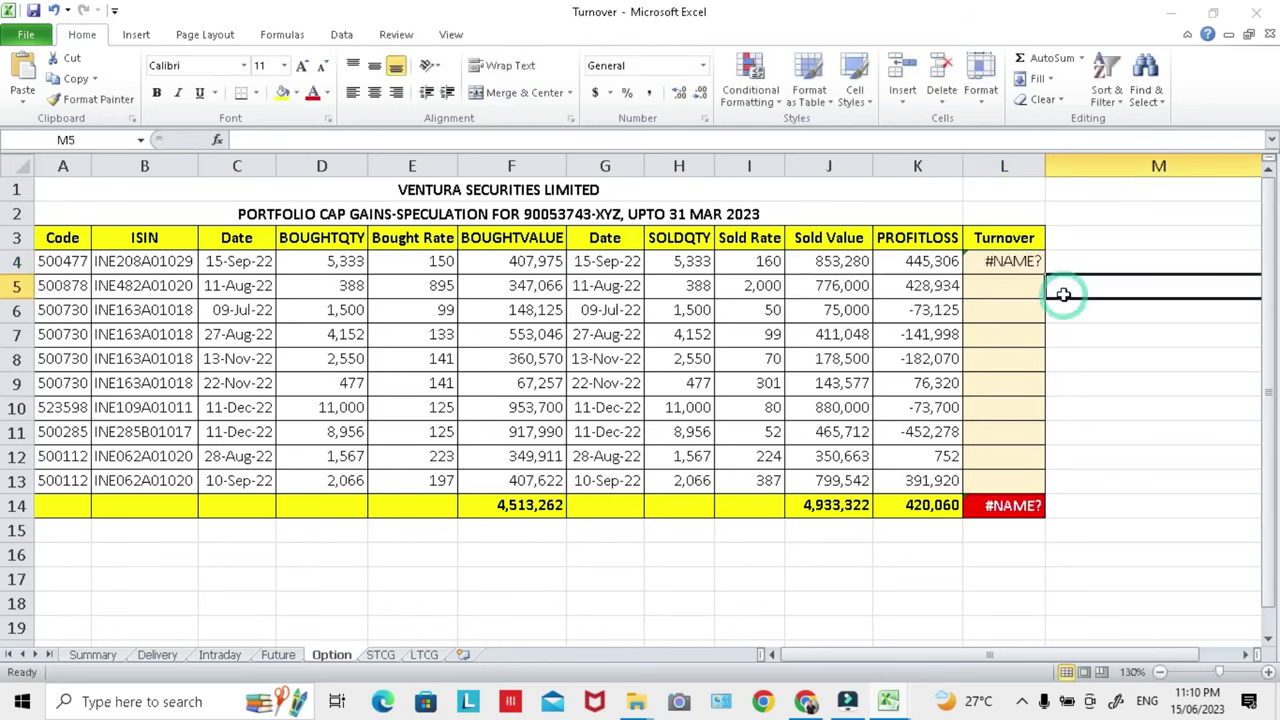
# Calculate the first option trade's turnover in L4 as the absolute profit/loss with =ABS(K4)
pyautogui.click(1011, 261)
pyautogui.write('=abs')
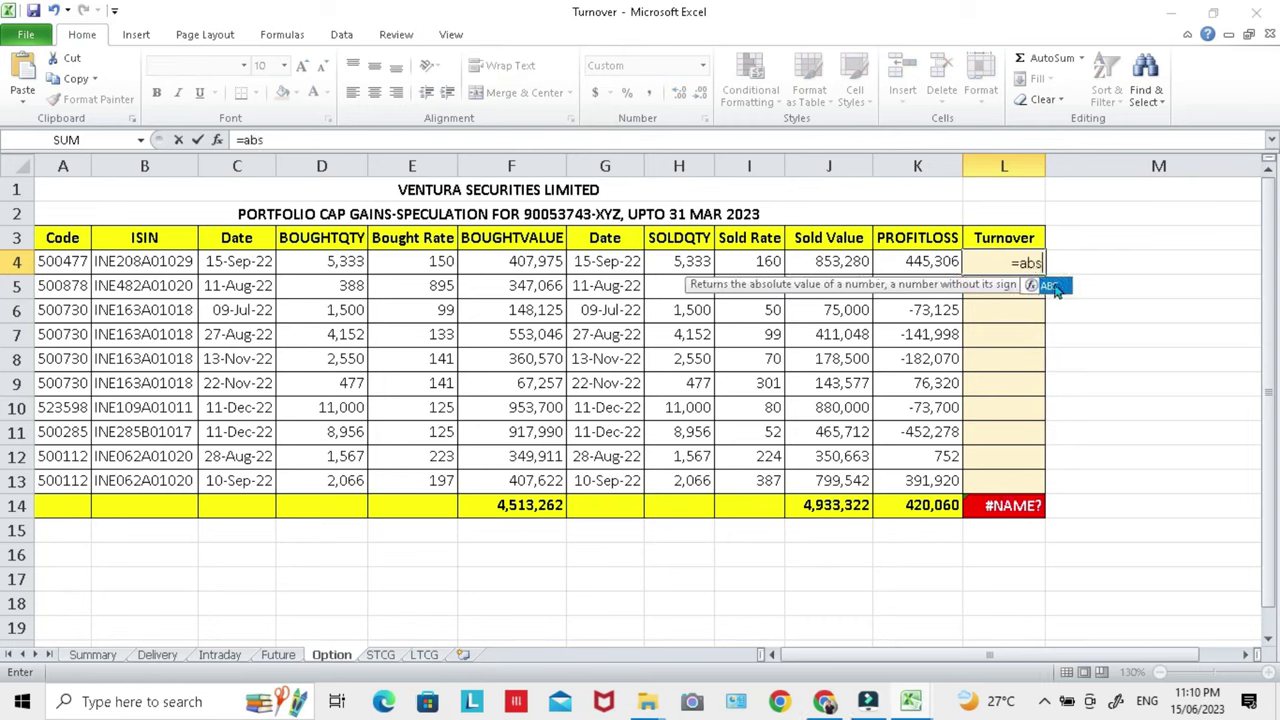
pyautogui.doubleClick(1055, 286)
pyautogui.click(930, 261)
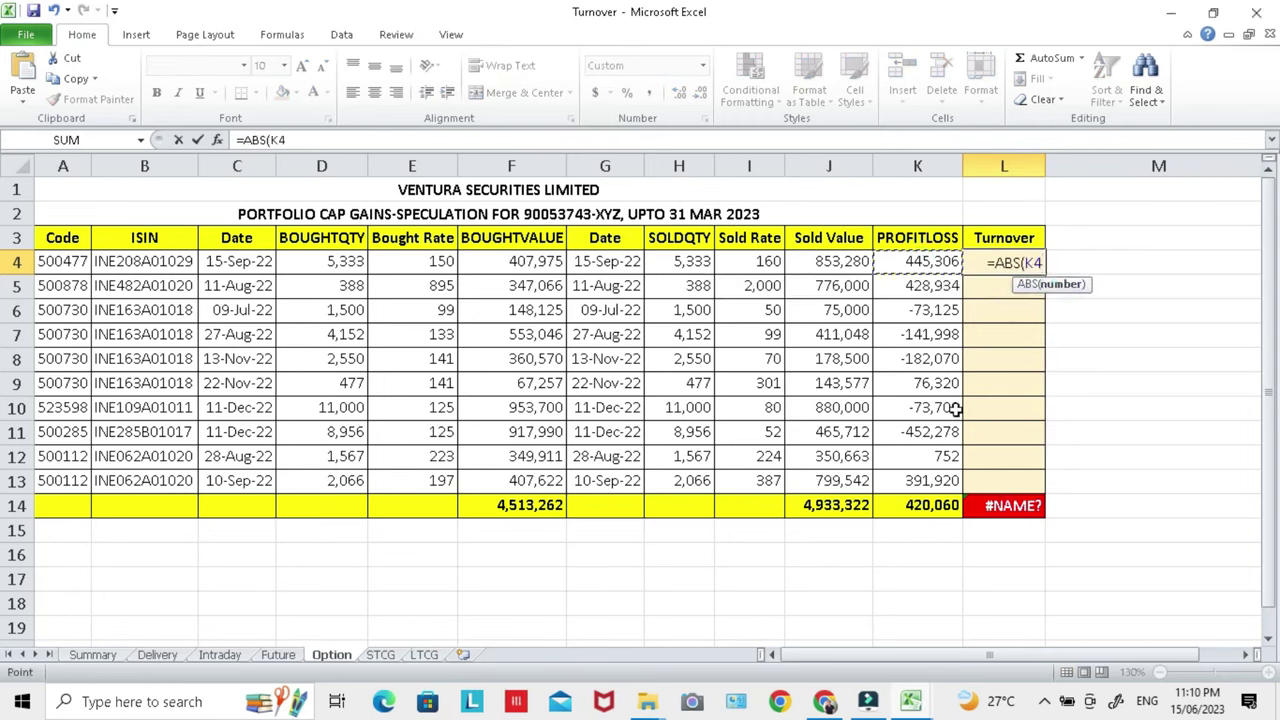
pyautogui.write(')')
pyautogui.press('Return')
# Fill the absolute profit/loss formula from L4 down to L13 for the remaining option trades
pyautogui.press('Up')
pyautogui.hotkey('shift', 'Down')
pyautogui.hotkey('shift', 'Down')
pyautogui.hotkey('shift', 'Down')
pyautogui.hotkey('shift', 'Down')
pyautogui.hotkey('shift', 'Down')
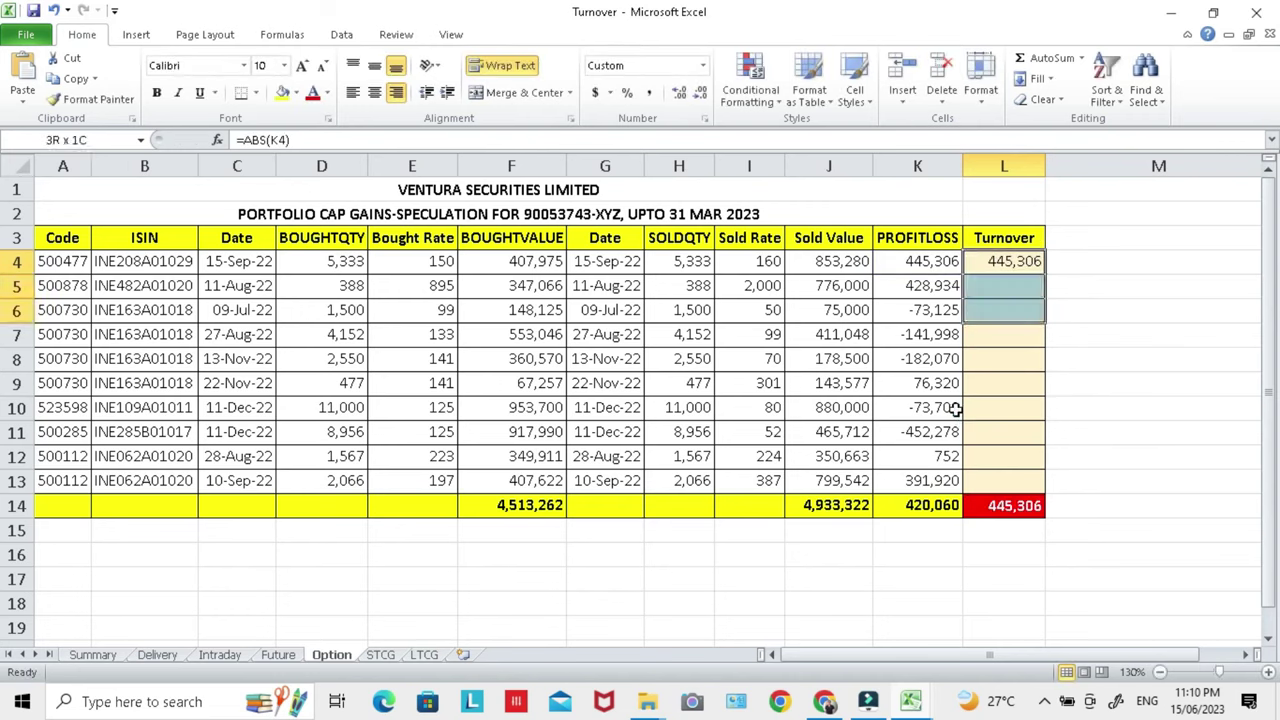
pyautogui.hotkey('shift', 'Down')
pyautogui.hotkey('shift', 'Down')
pyautogui.hotkey('shift', 'Down')
pyautogui.hotkey('shift', 'Down')
pyautogui.hotkey('ctrl', 'd')
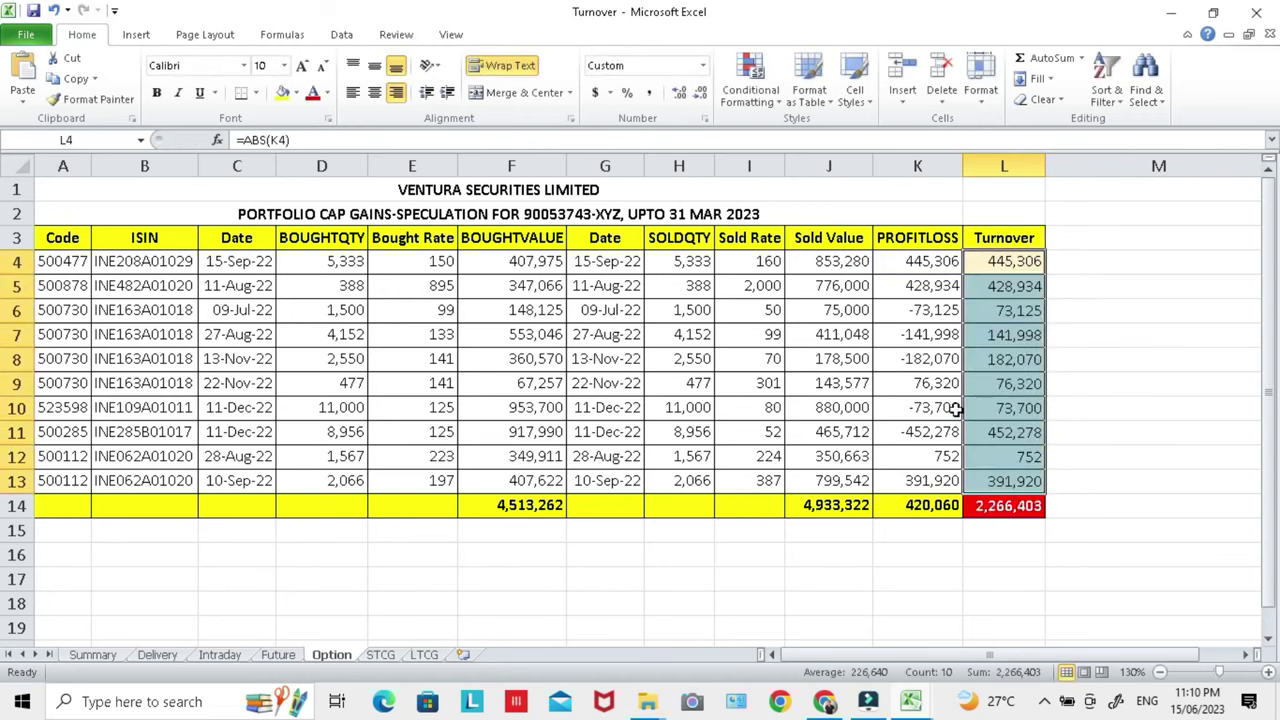
# Go through the option trades' profit/loss values in K4 to K13 and compare them with the turnover beside them
pyautogui.press('Left')
pyautogui.press('Down')
pyautogui.press('Down')
pyautogui.press('Down')
pyautogui.press('Up')
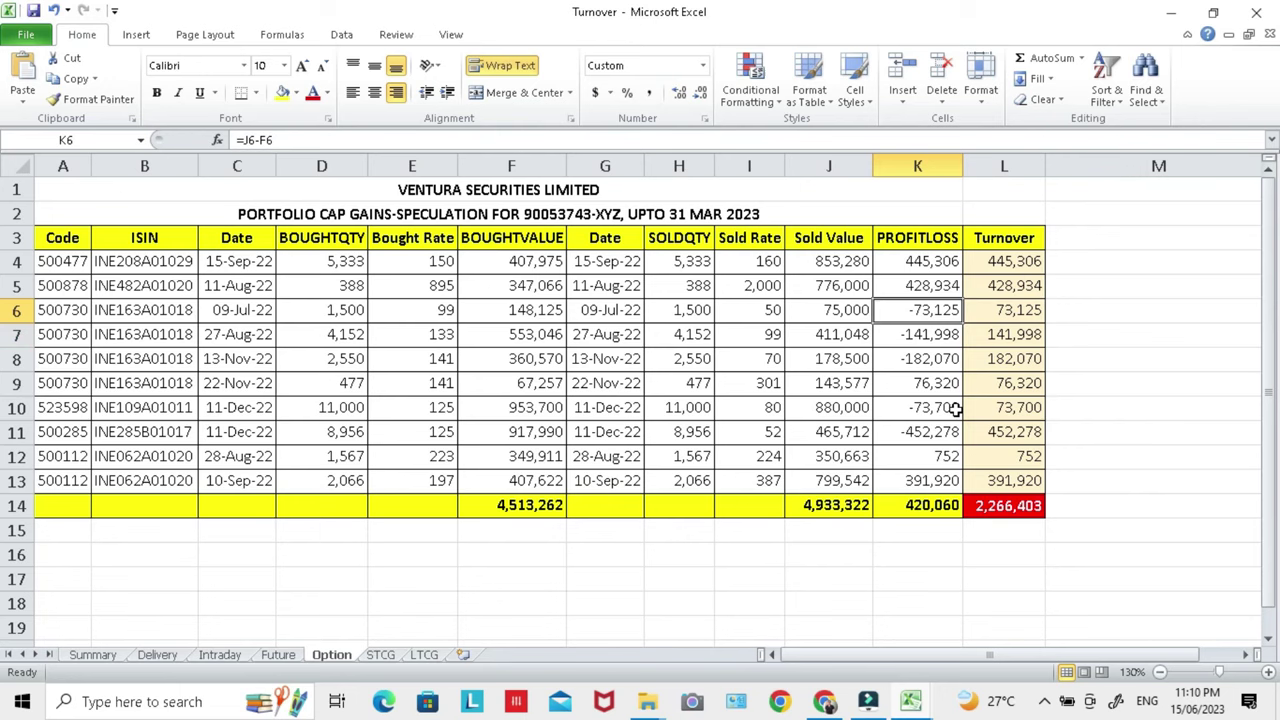
pyautogui.press('Down')
pyautogui.press('Down')
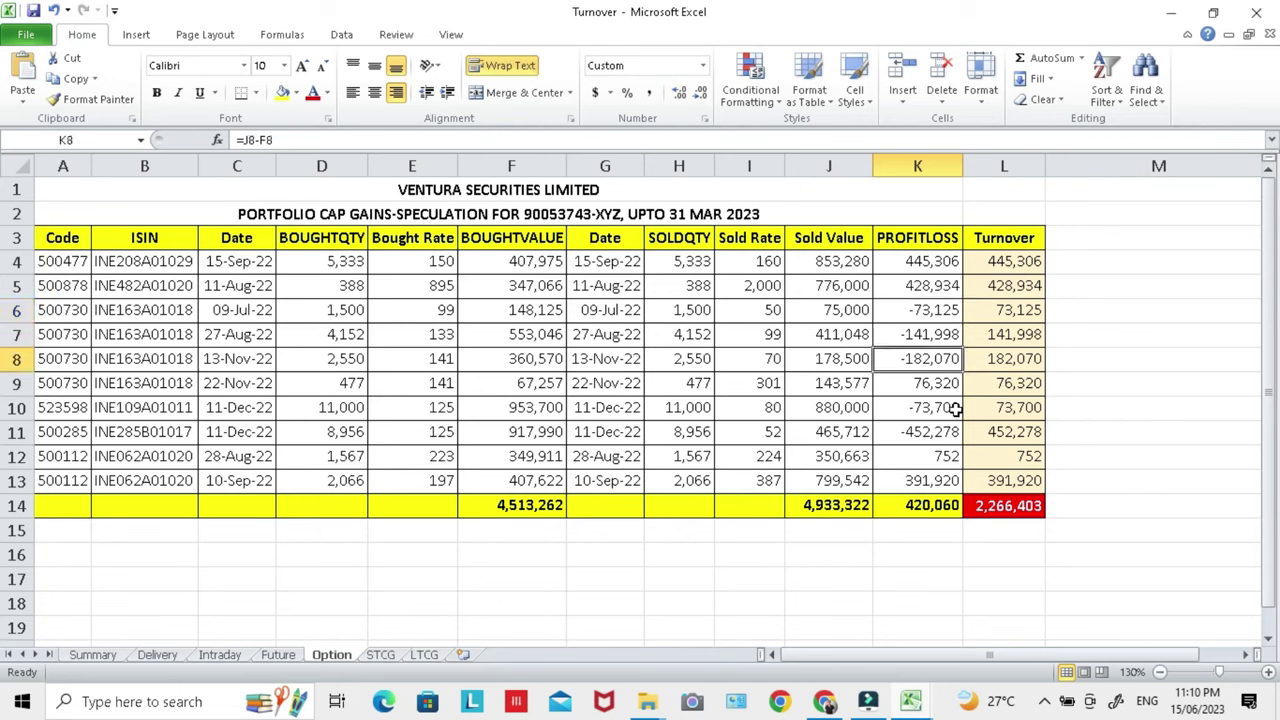
pyautogui.press('Down')
pyautogui.press('Down')
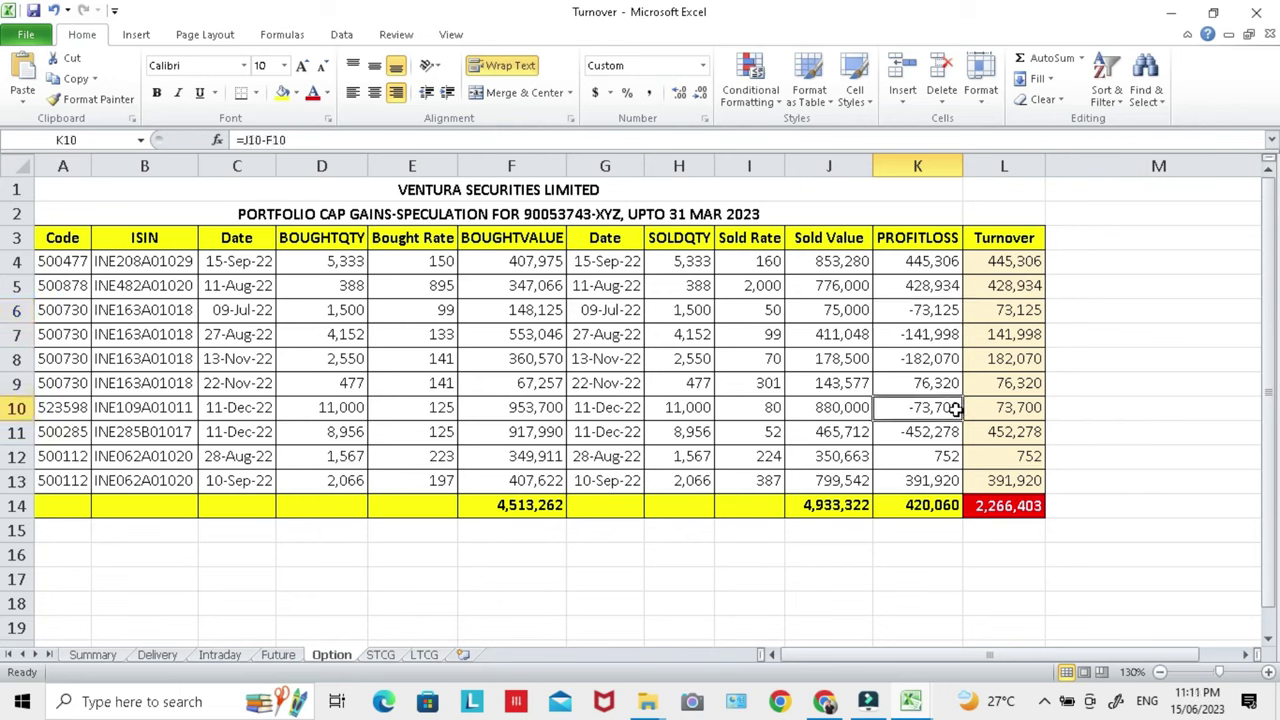
pyautogui.press('Down')
pyautogui.press('Down')
pyautogui.press('Down')
pyautogui.press('Down')
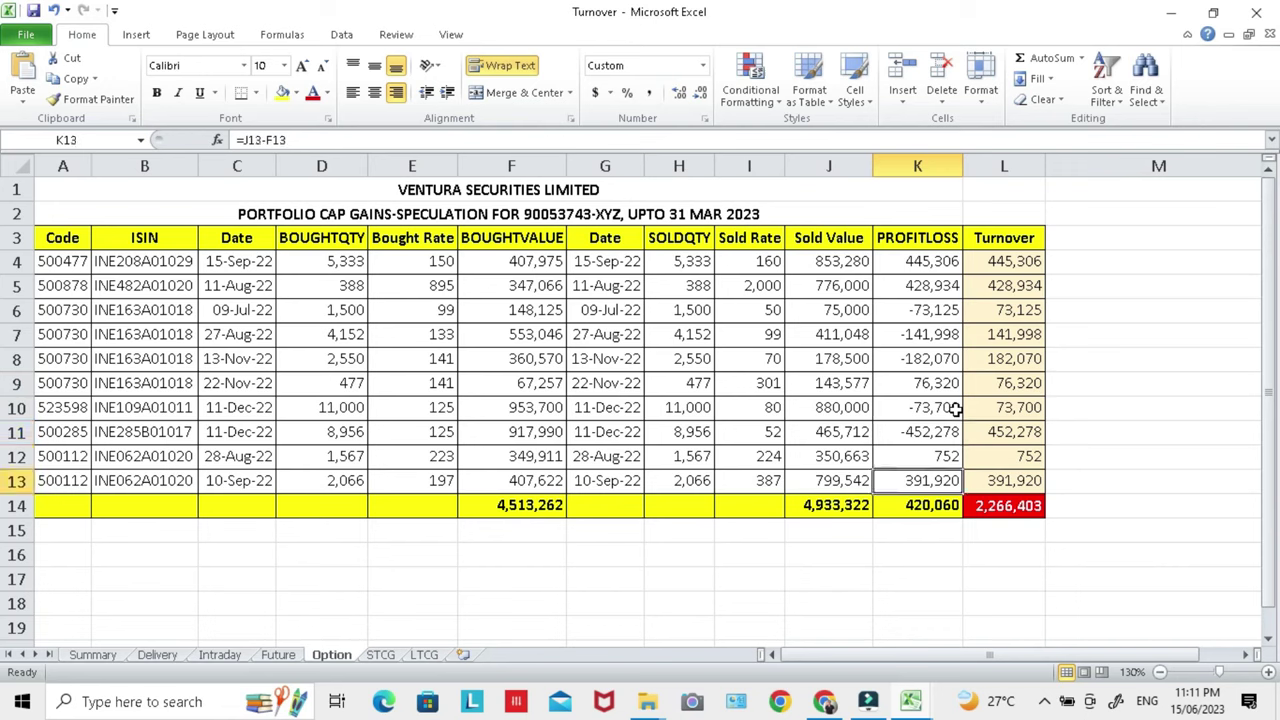
# Check the option turnover cells that feed the sum in L14
pyautogui.press('Up')
pyautogui.press('Up')
pyautogui.press('Up')
pyautogui.press('Right')
pyautogui.press('Down')
pyautogui.press('Down')
pyautogui.press('Down')
pyautogui.hotkey('ctrl', '[')
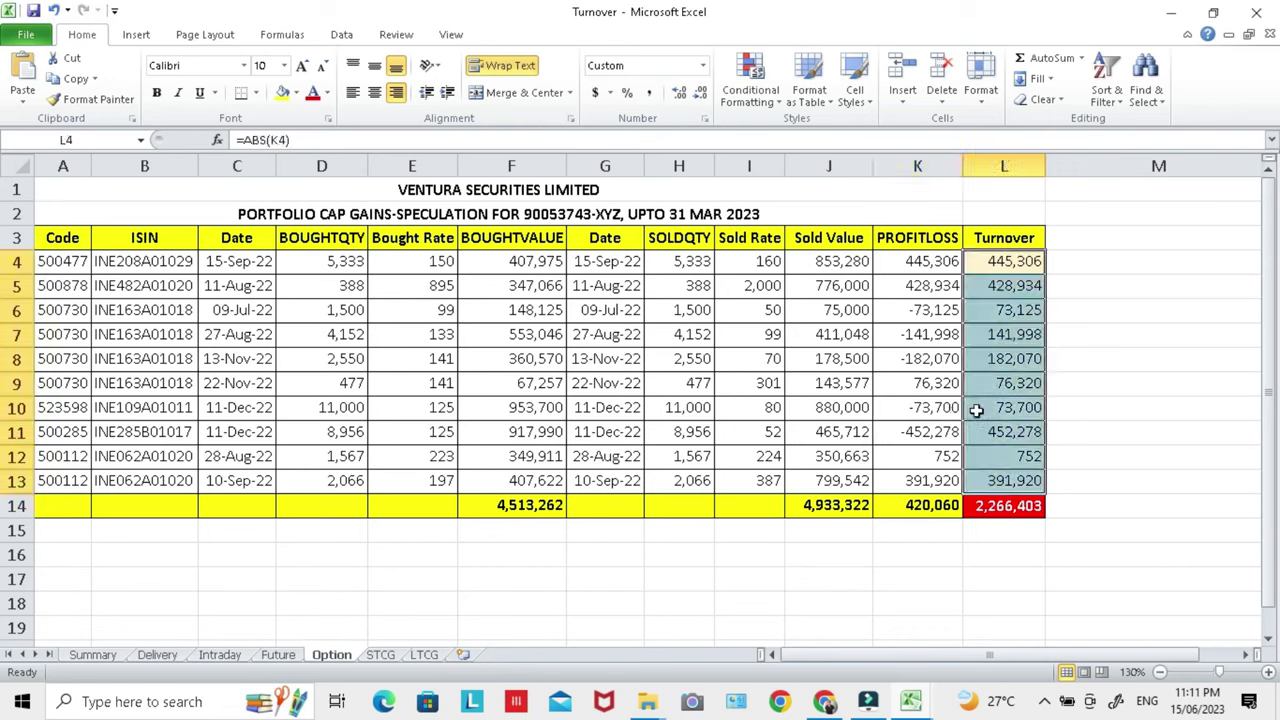
pyautogui.click(1008, 500)
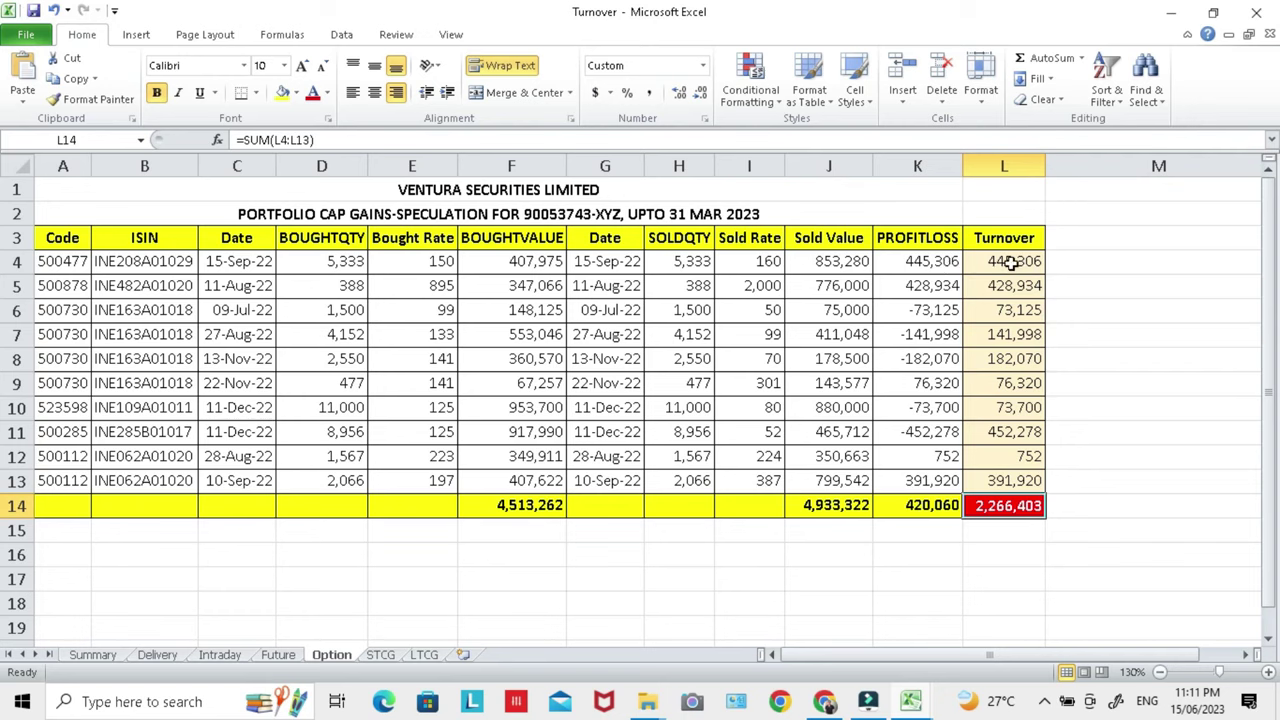
# Try adding the first option trade's sold value to its turnover in M4 with =L4+J4, and clear the cell
pyautogui.click(1066, 264)
pyautogui.write('=')
pyautogui.press('Left')
pyautogui.write('+')
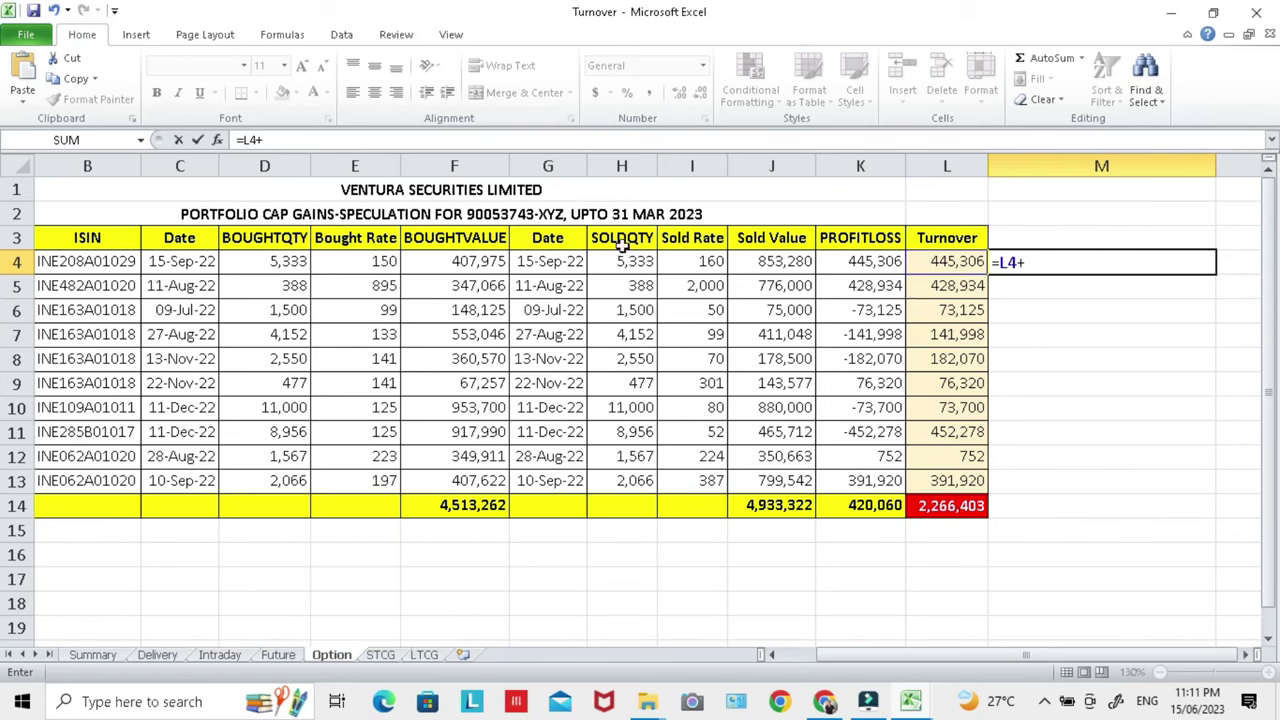
pyautogui.click(760, 261)
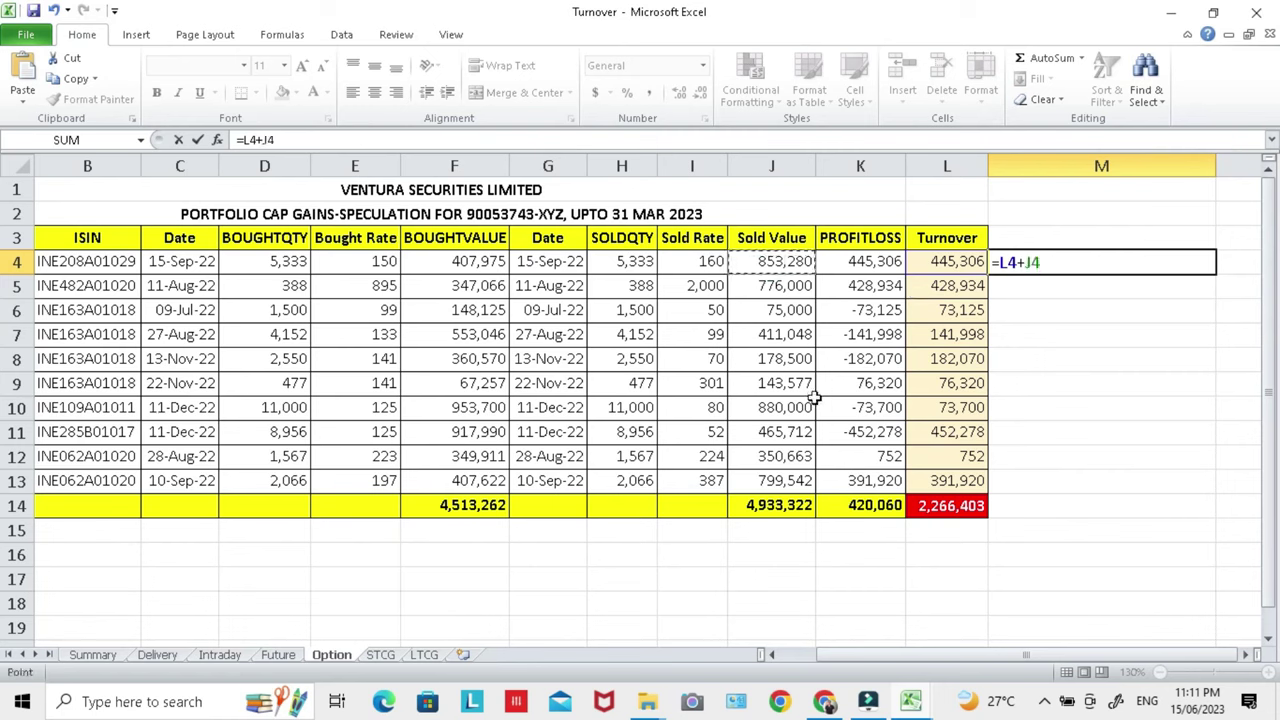
pyautogui.press('Return')
pyautogui.press('Up')
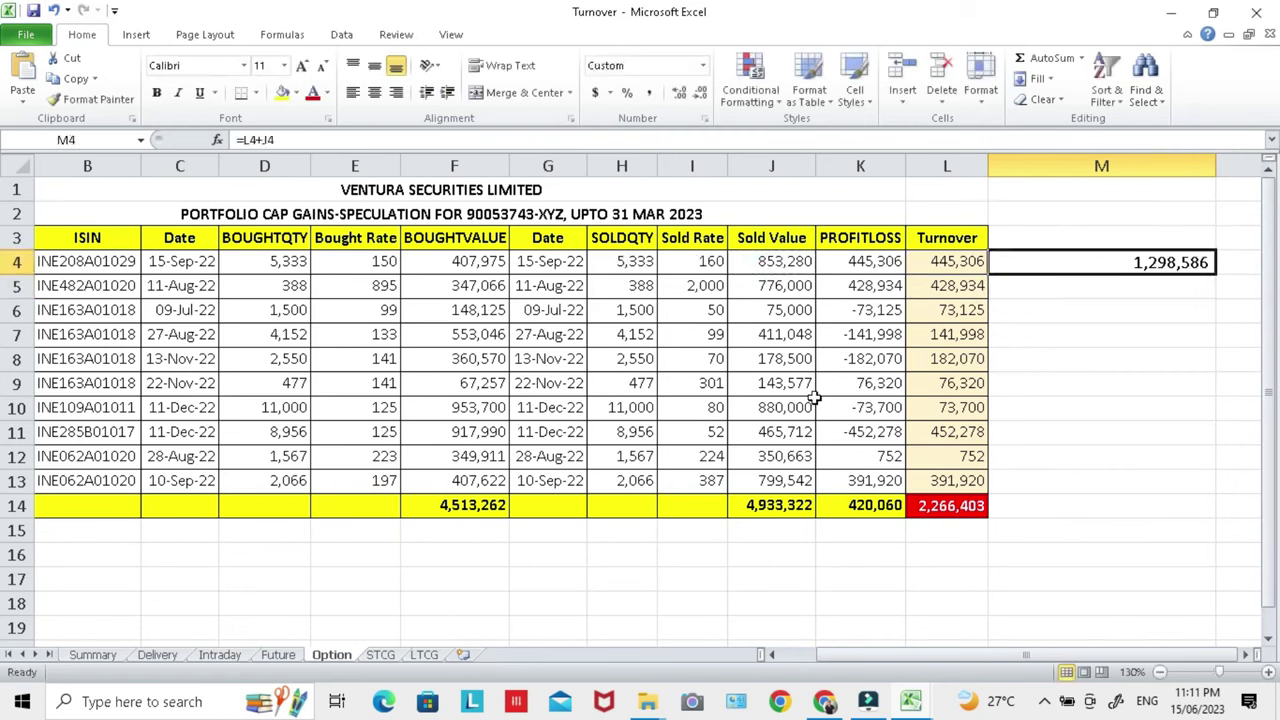
pyautogui.press('Delete')
# Link the Option turnover in C5 of the Summary sheet to the turnover total in L14 of the Option sheet
pyautogui.click(956, 270)
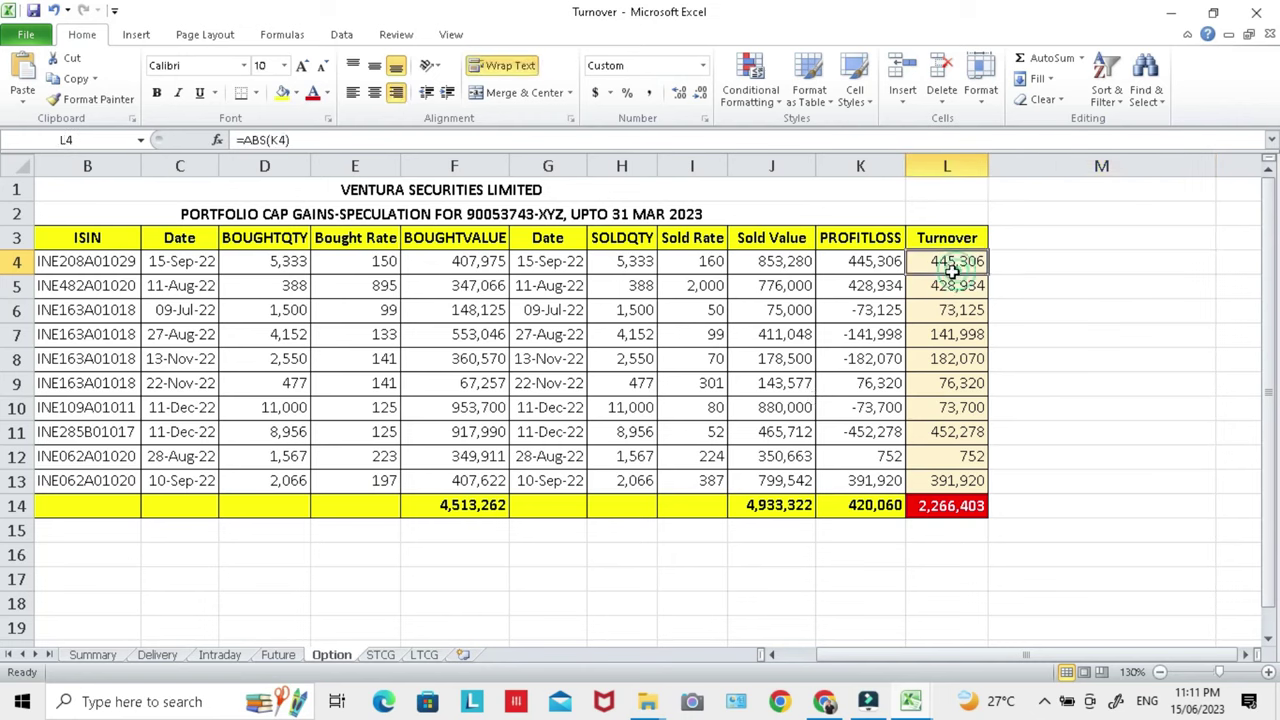
pyautogui.click(970, 505)
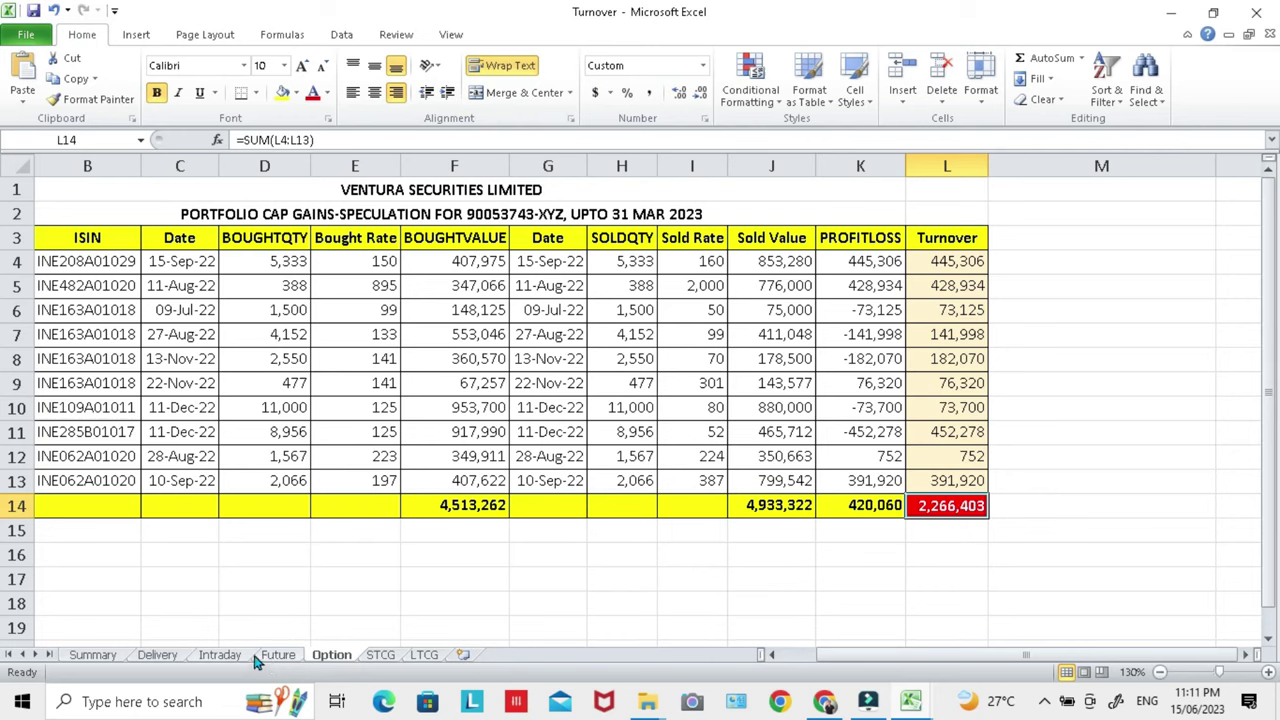
pyautogui.click(92, 654)
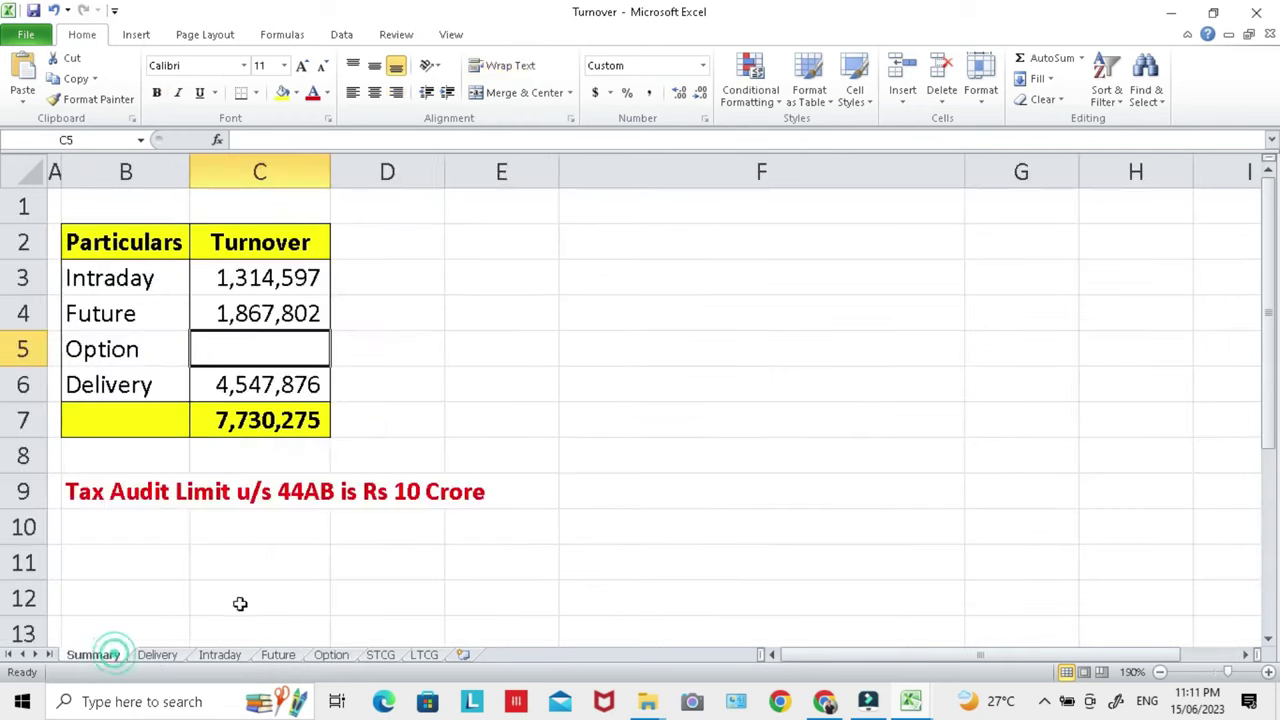
pyautogui.write('=')
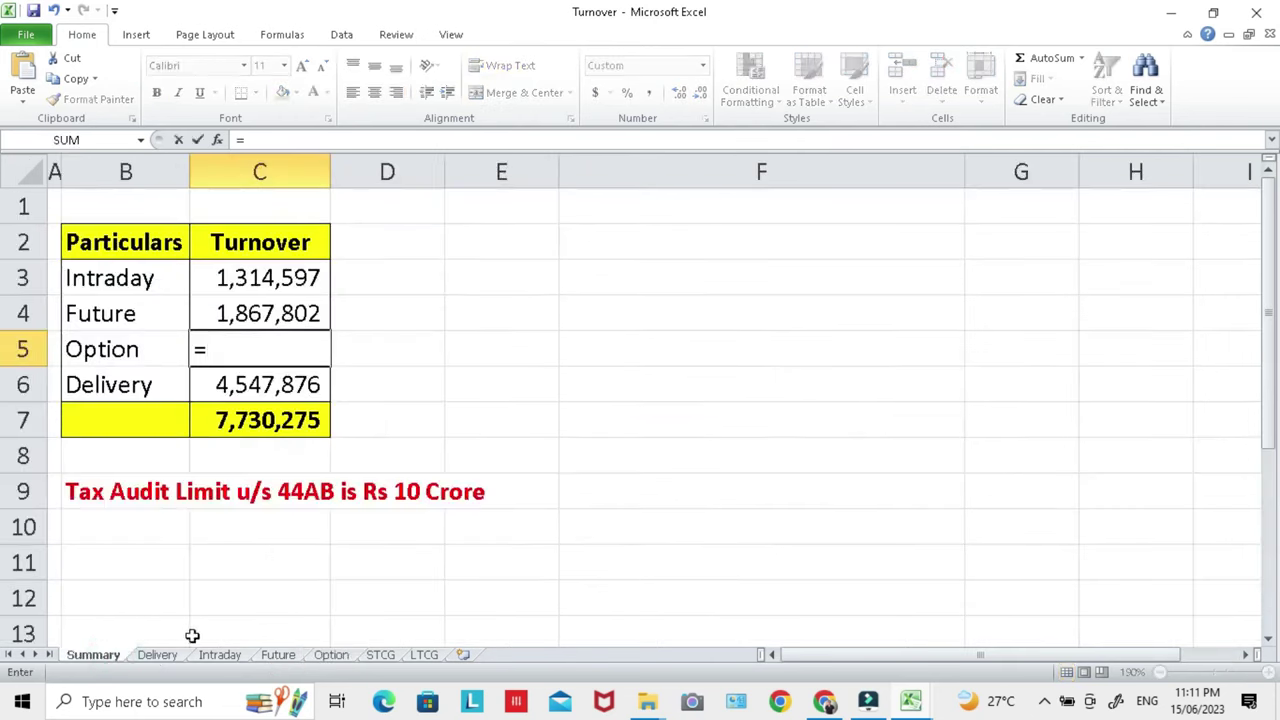
pyautogui.click(330, 655)
pyautogui.click(920, 505)
pyautogui.press('Return')
# Compare the total turnover in C7 with the tax audit limit stated in B9
pyautogui.click(295, 420)
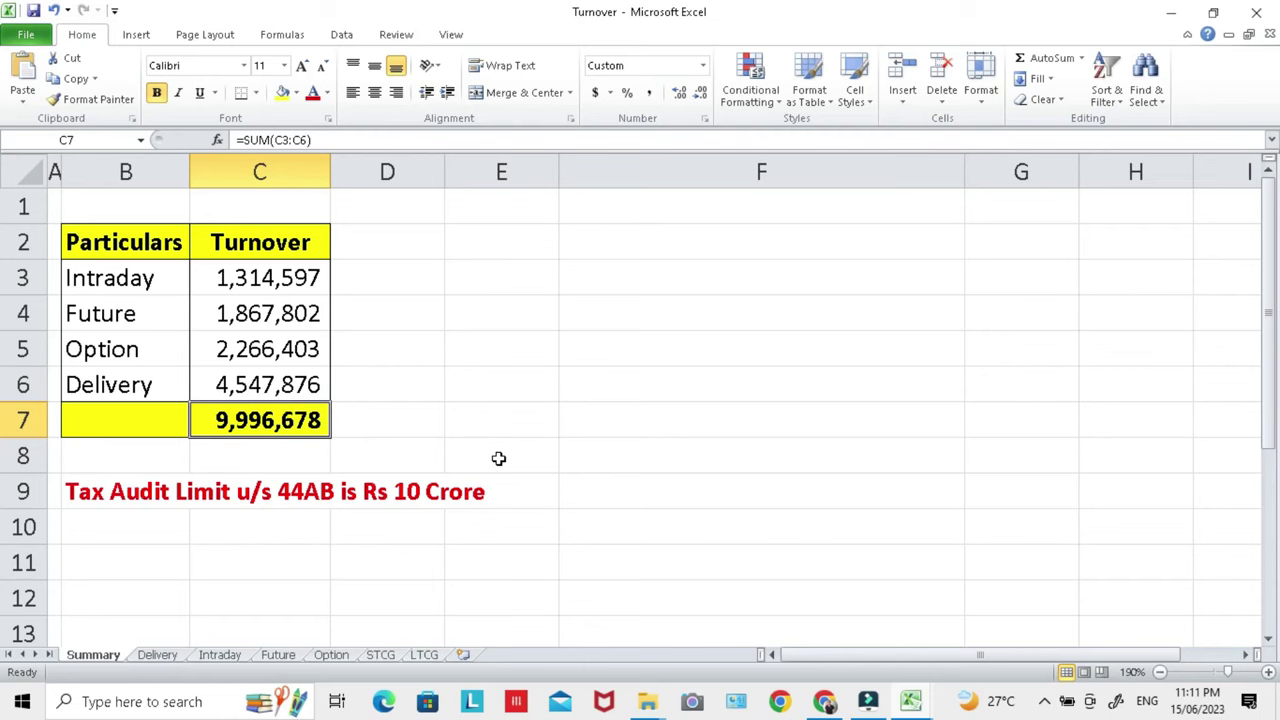
pyautogui.click(136, 488)
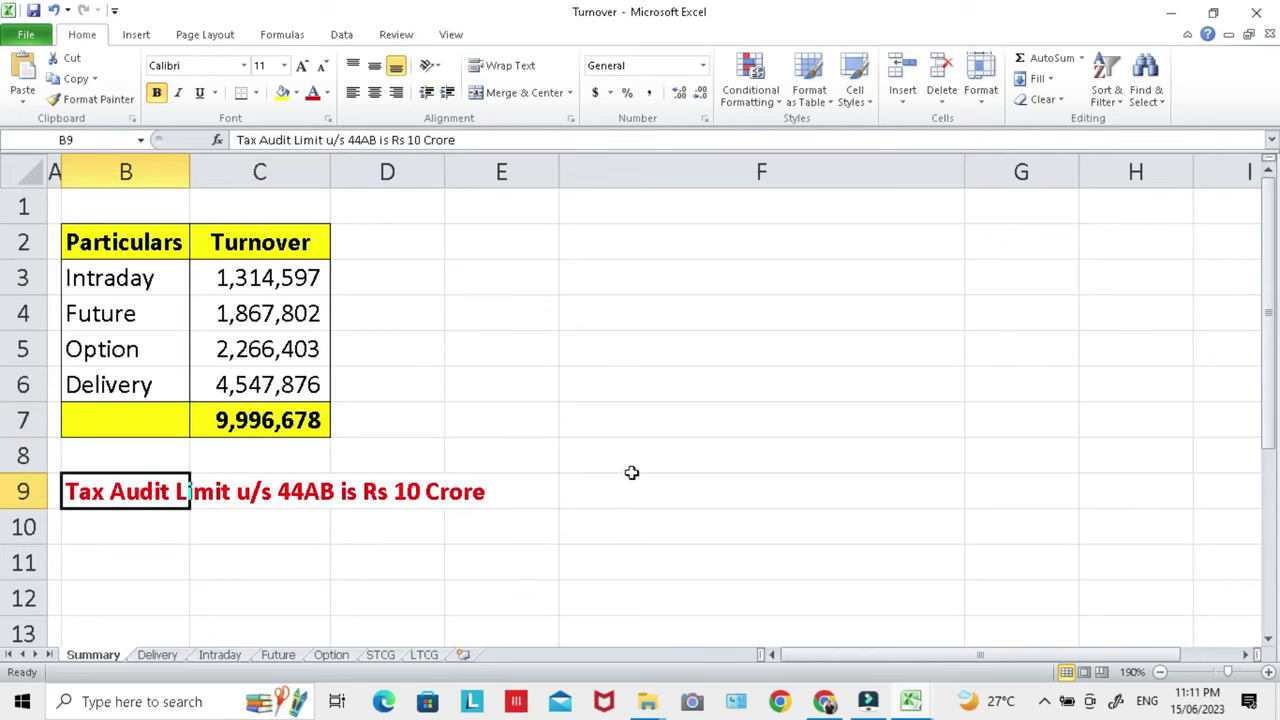
pyautogui.click(314, 413)
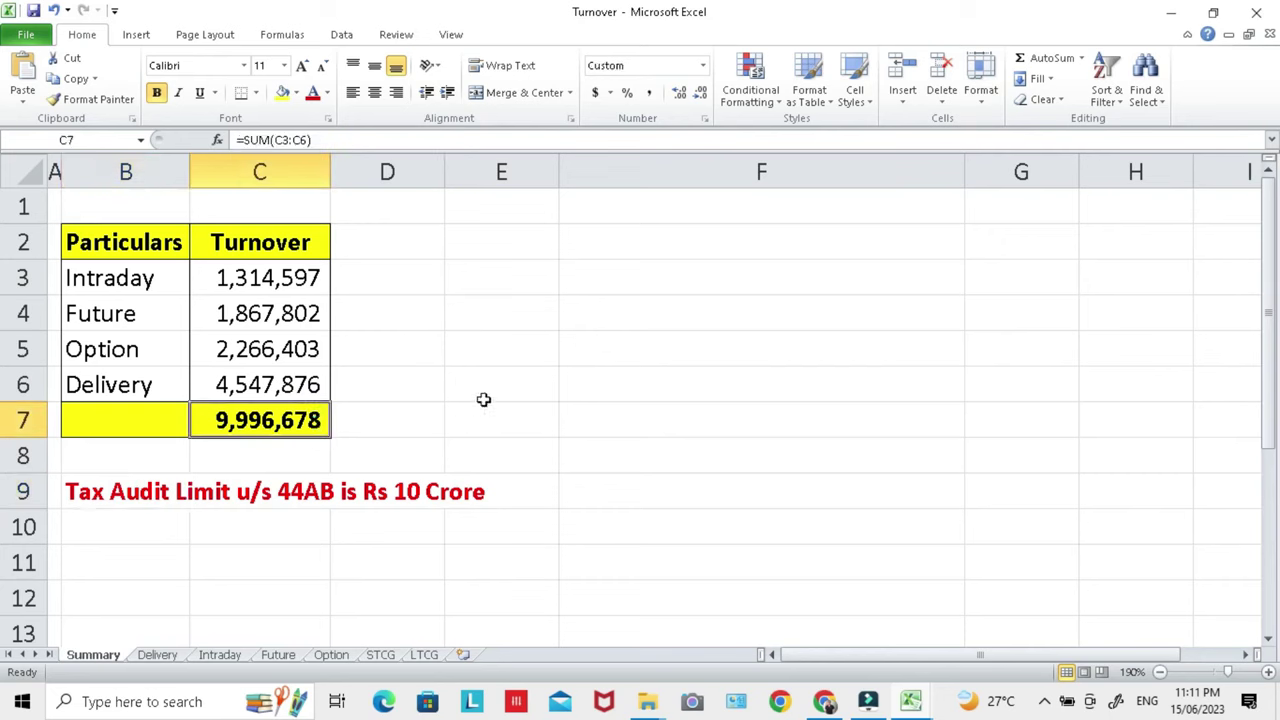